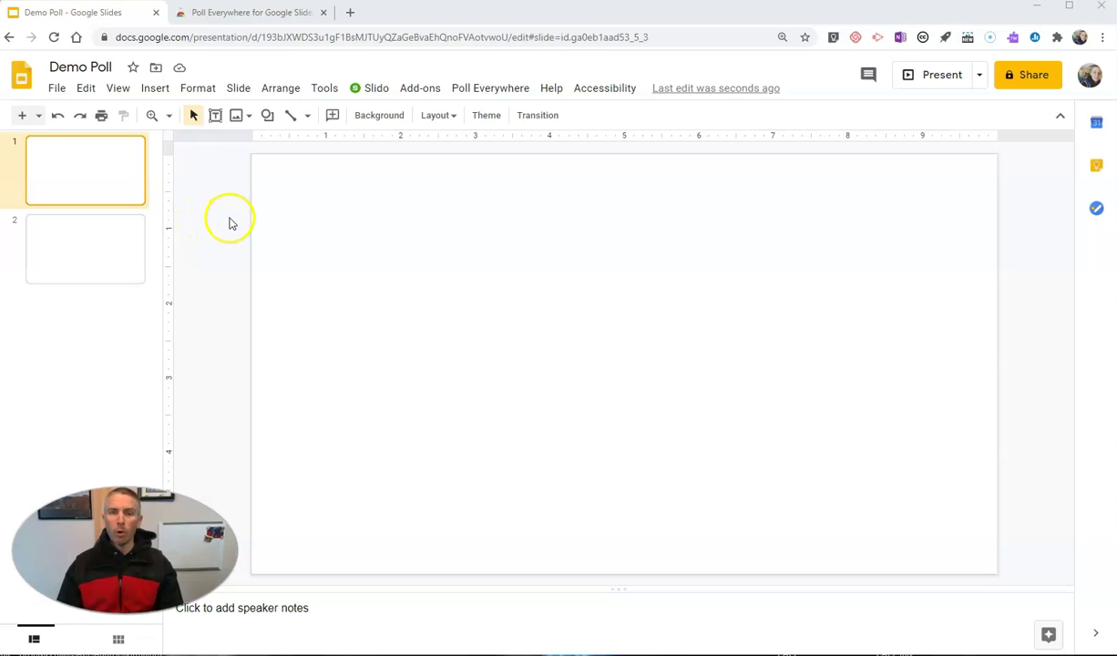
Leave the Poll Everywhere store page and return to the Demo Poll presentation
left_click(261, 12)
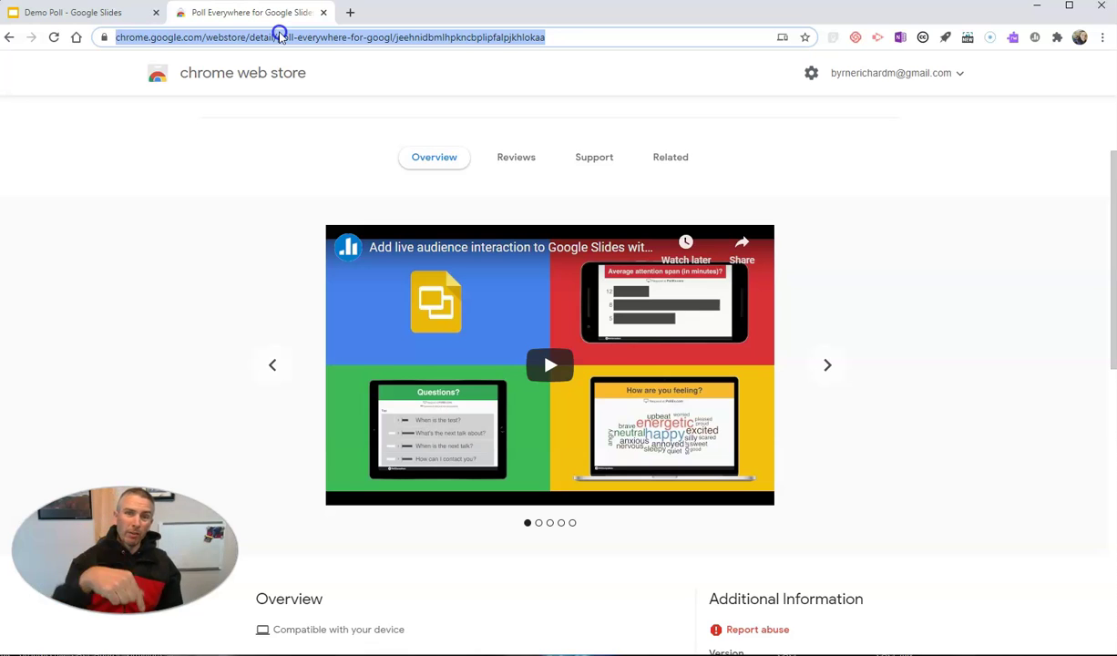
left_click(113, 14)
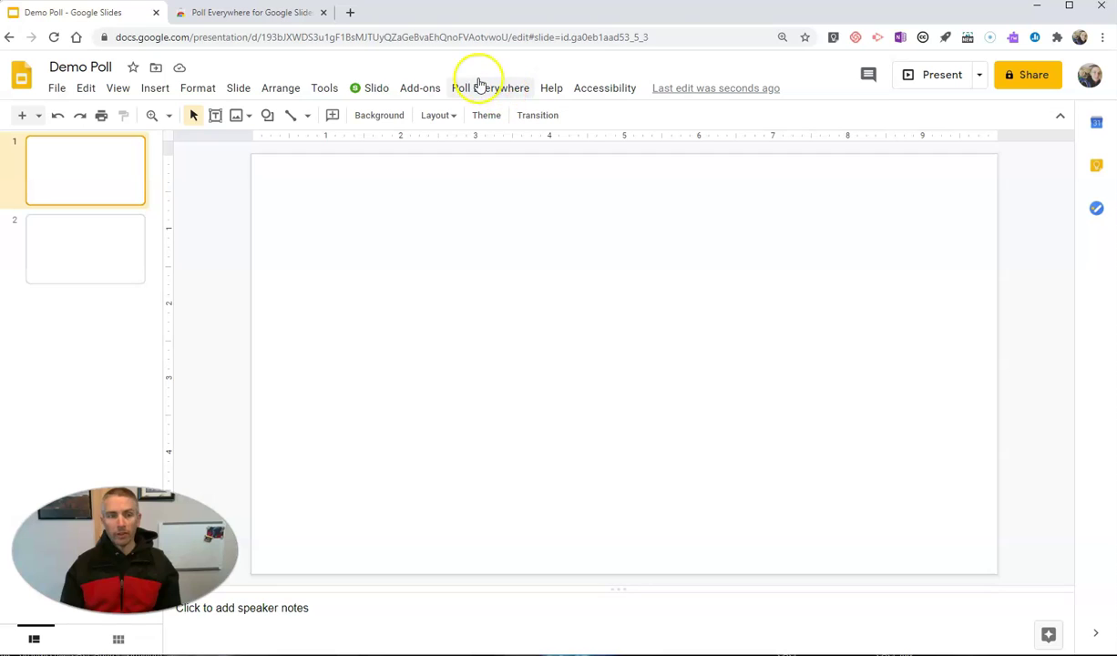
Choose New > Activity from the Poll Everywhere add-on menu
left_click(524, 99)
left_click(532, 118)
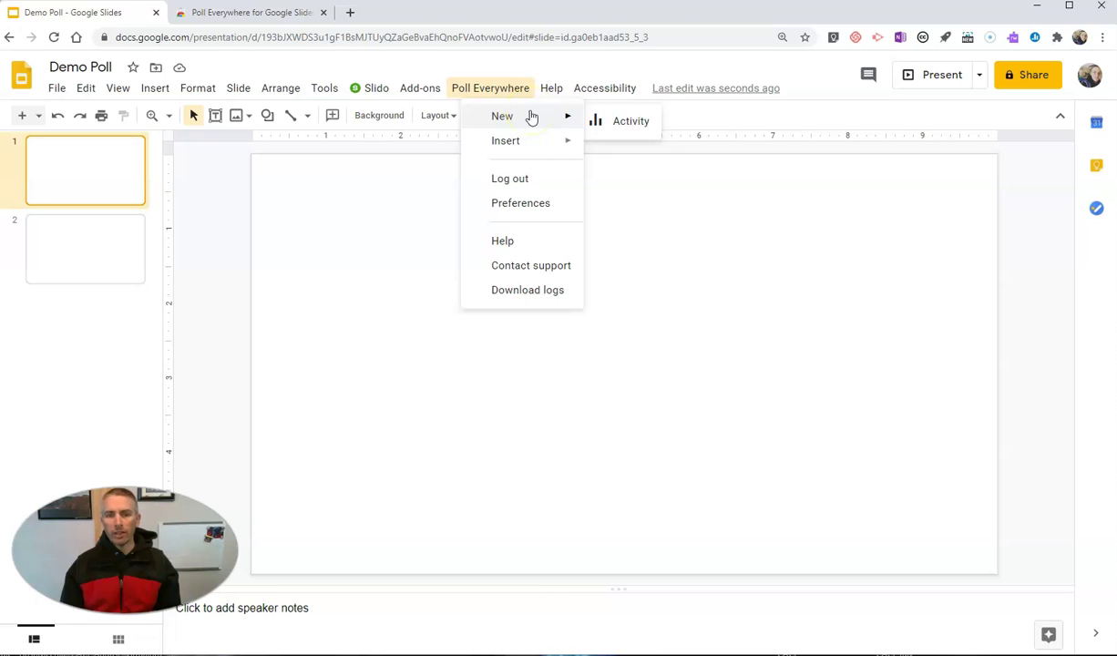
left_click(530, 143)
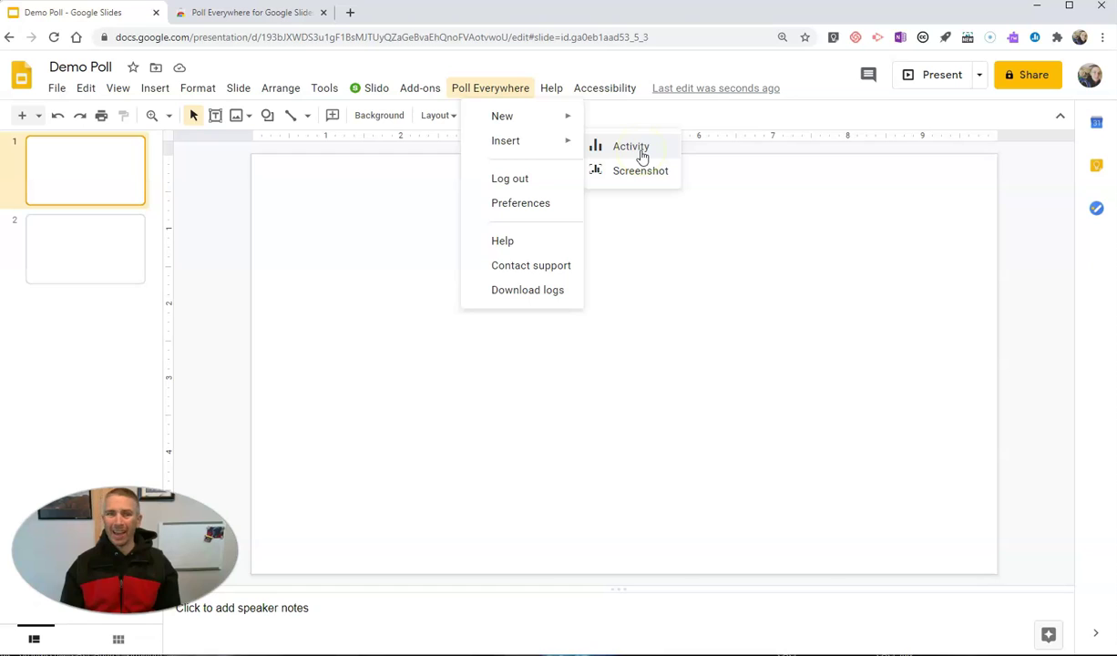
left_click(541, 120)
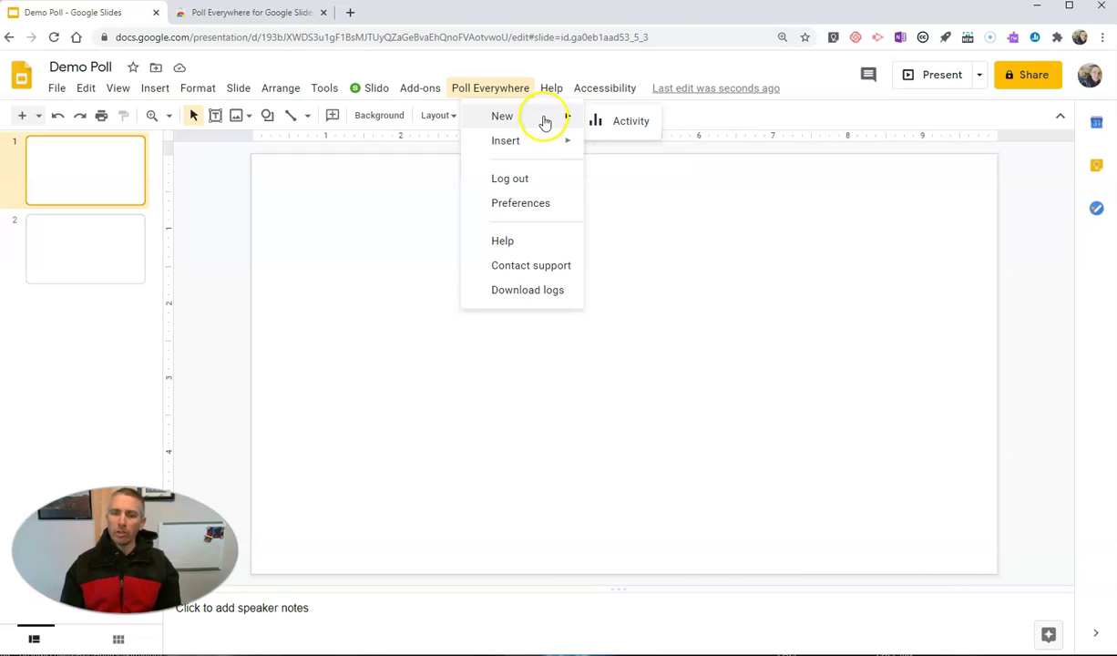
left_click(615, 132)
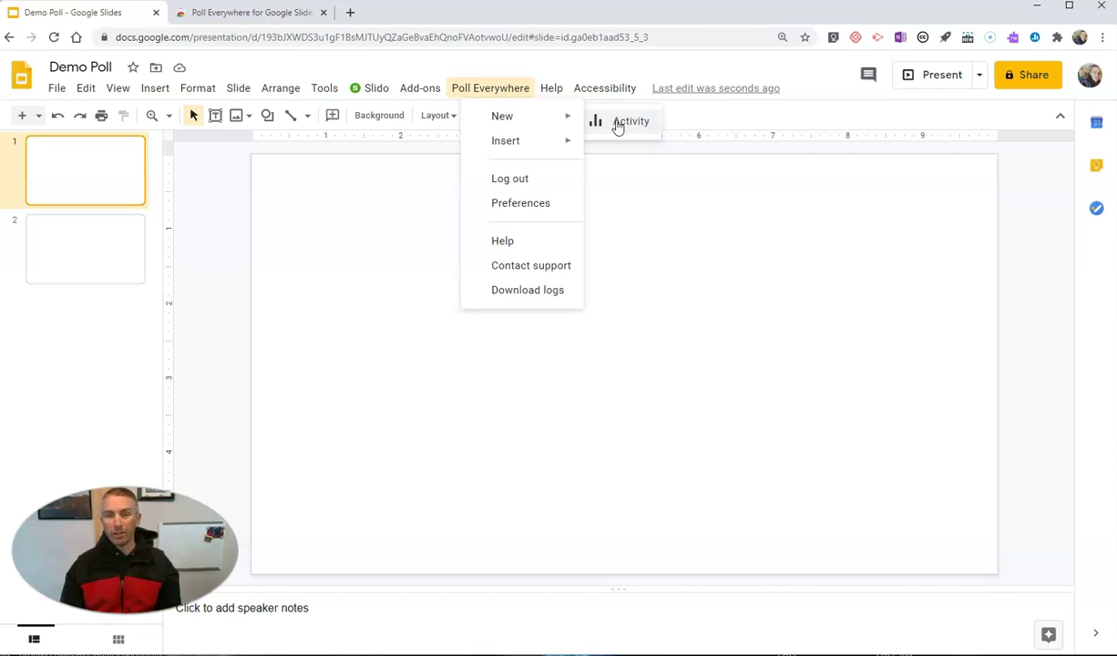
left_click(616, 127)
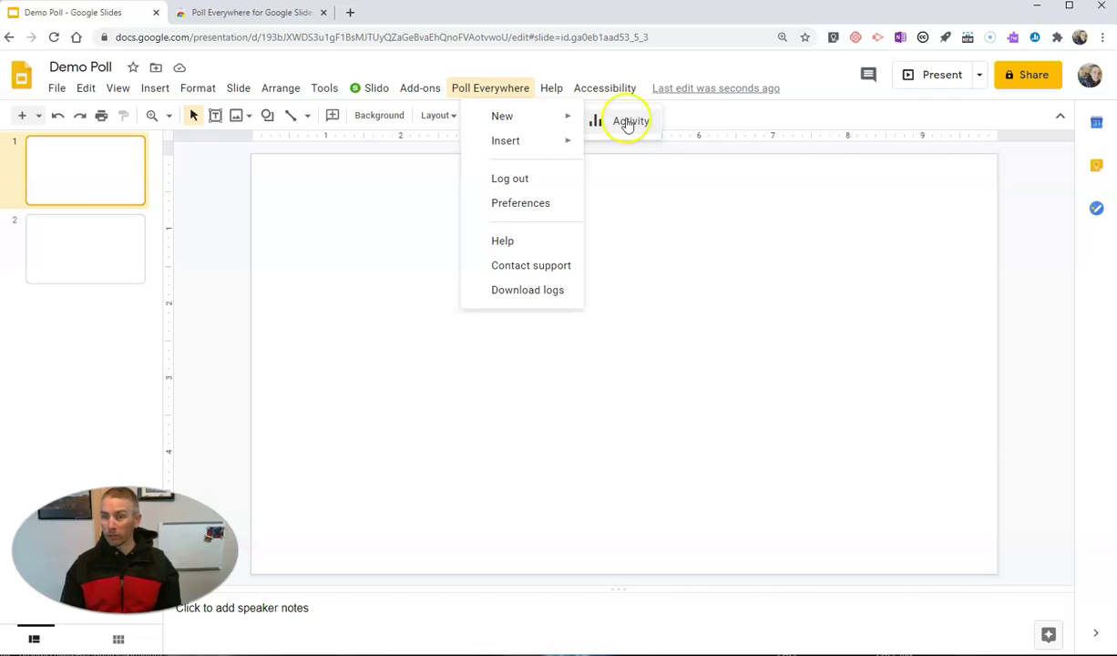
left_click(863, 309)
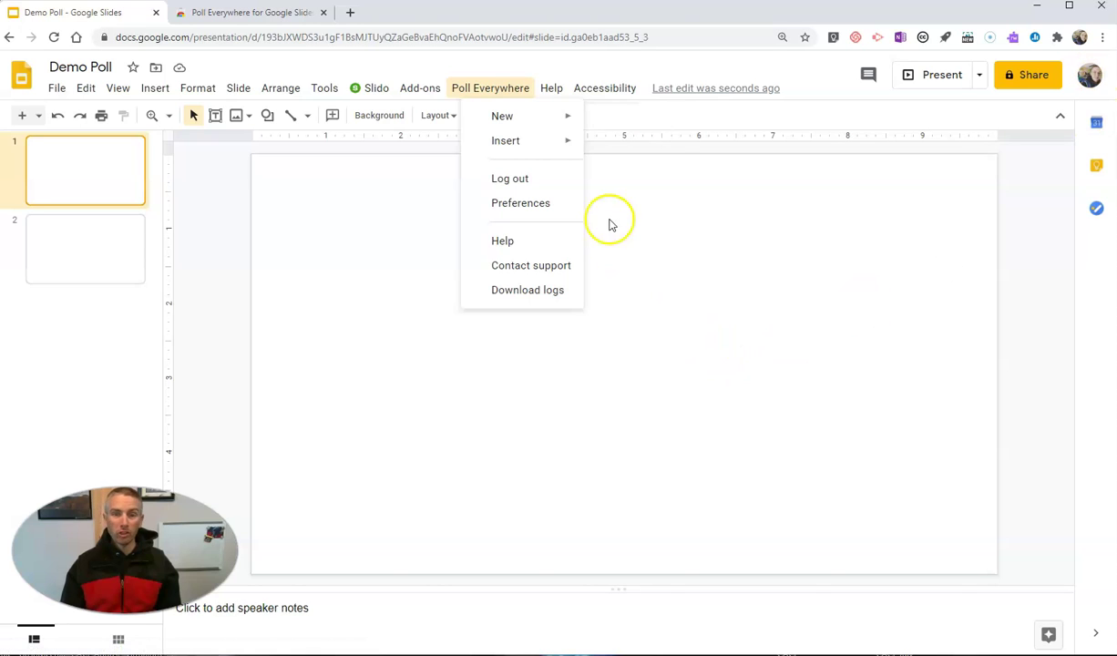
mouse_move(559, 117)
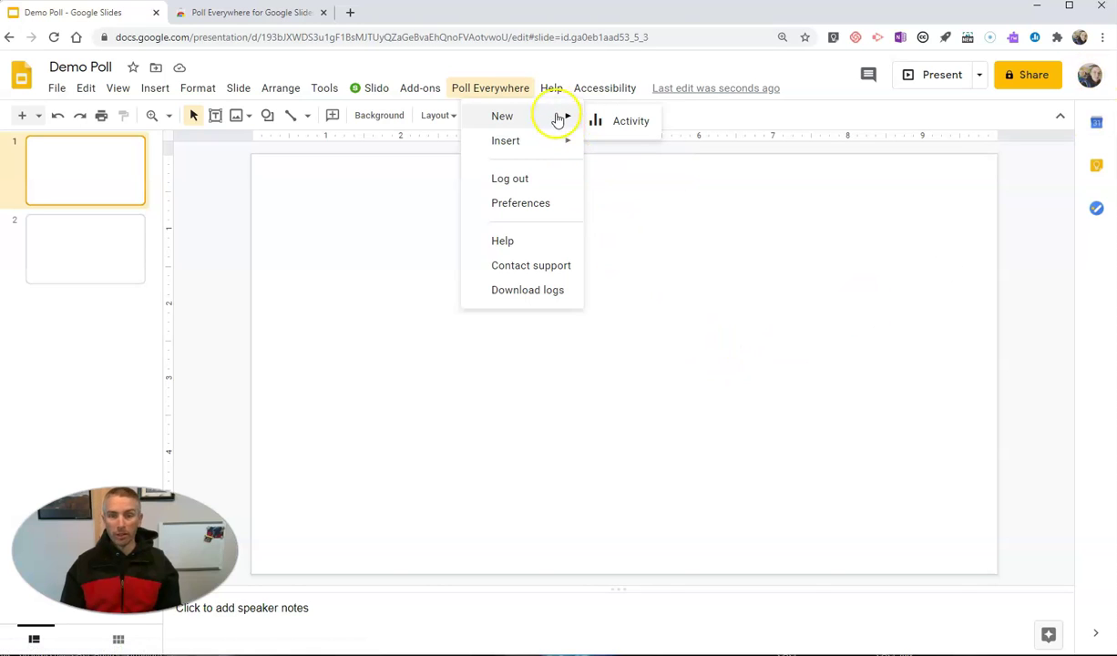
left_click(632, 123)
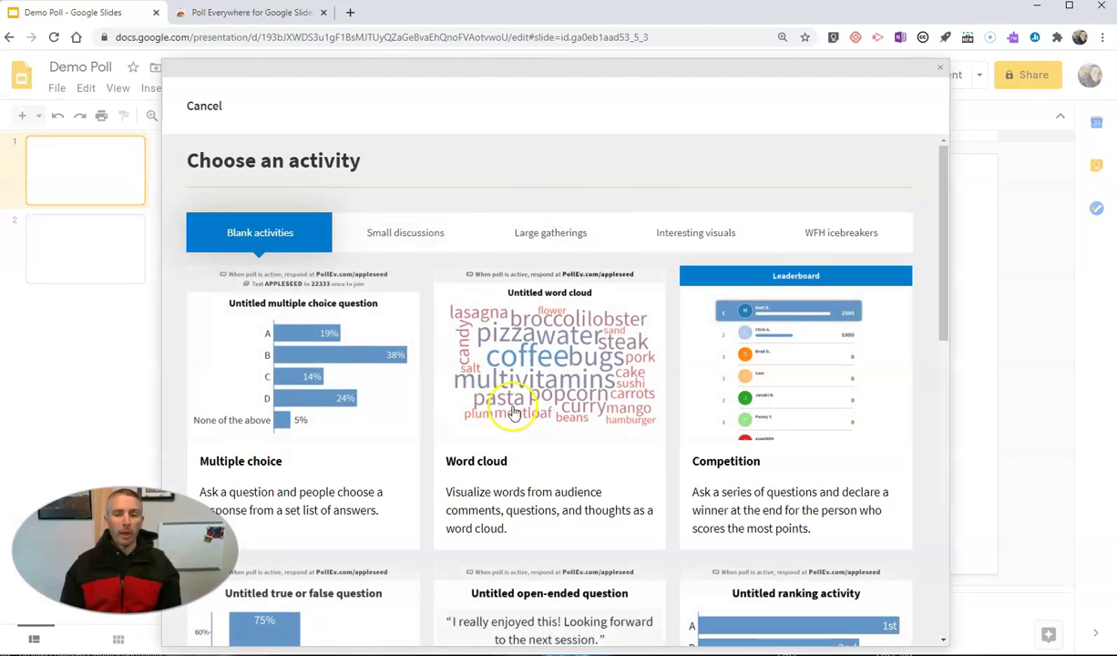
Pick the Word cloud card and open the new Untitled activity's edit form
scroll(579, 410, "down", 2)
scroll(586, 418, "down", 8)
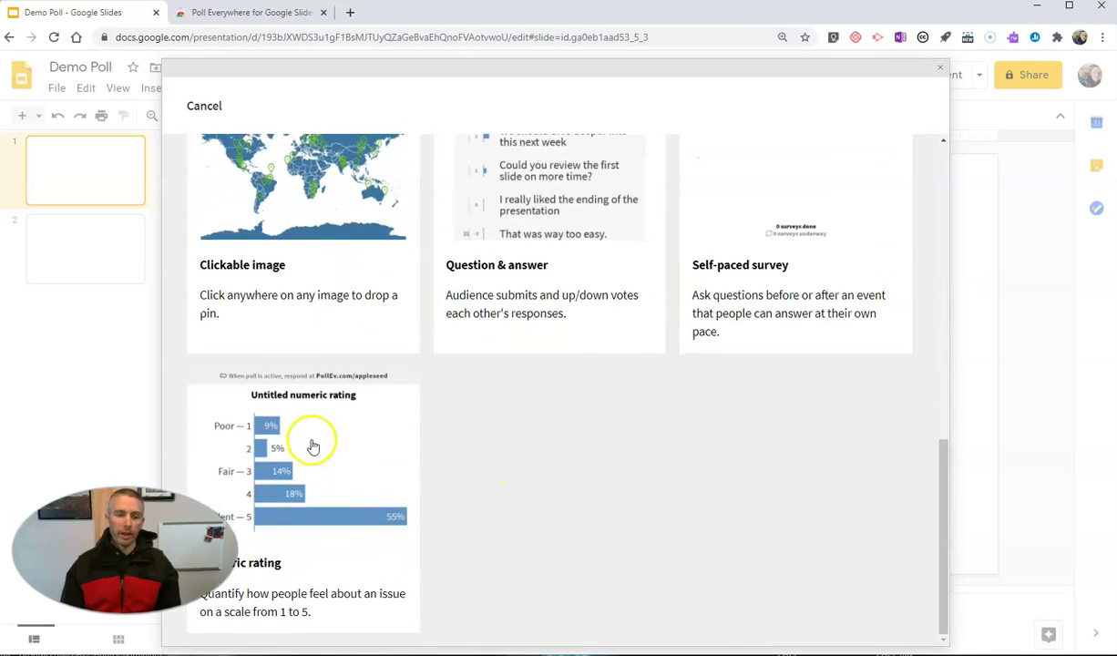
scroll(419, 492, "up", 5)
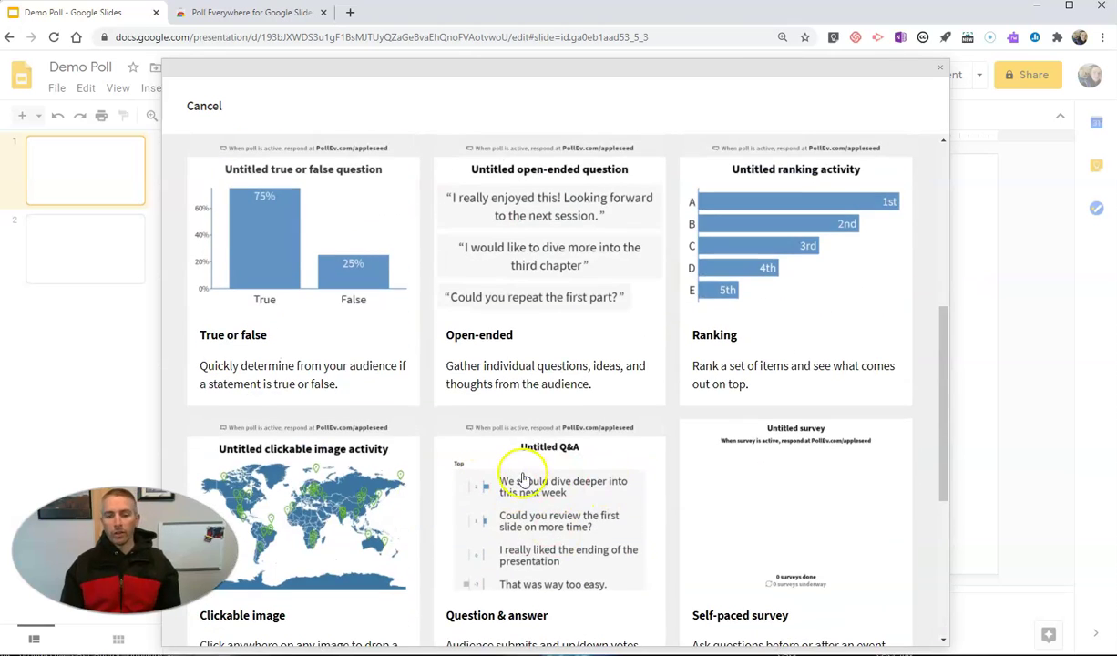
scroll(591, 479, "up", 3)
scroll(865, 382, "up", 2)
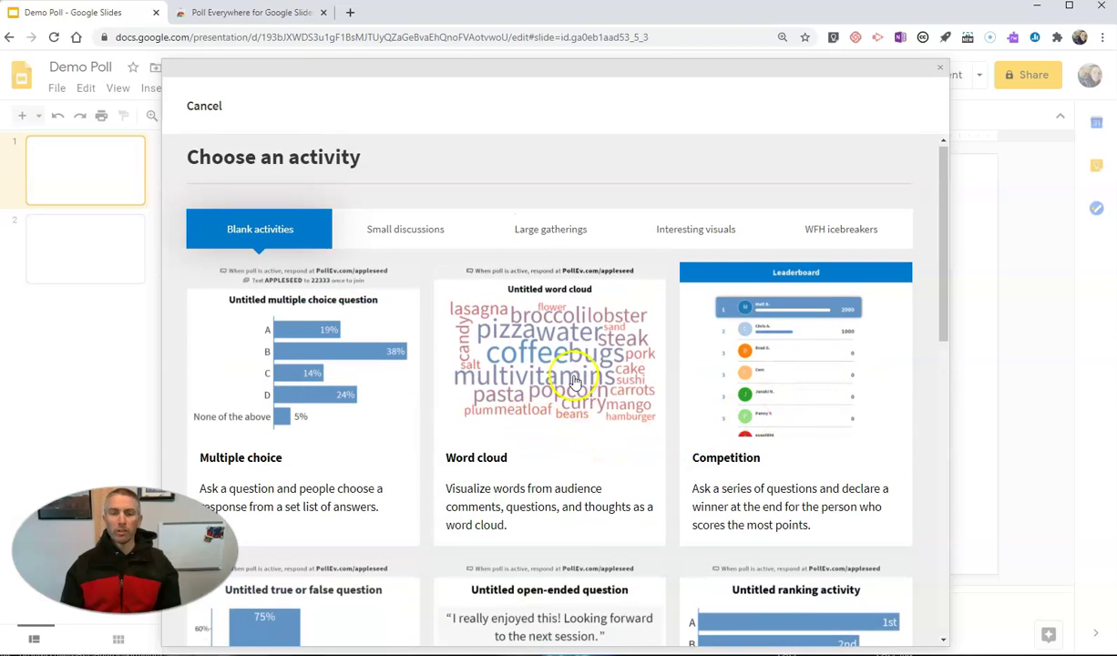
left_click(545, 348)
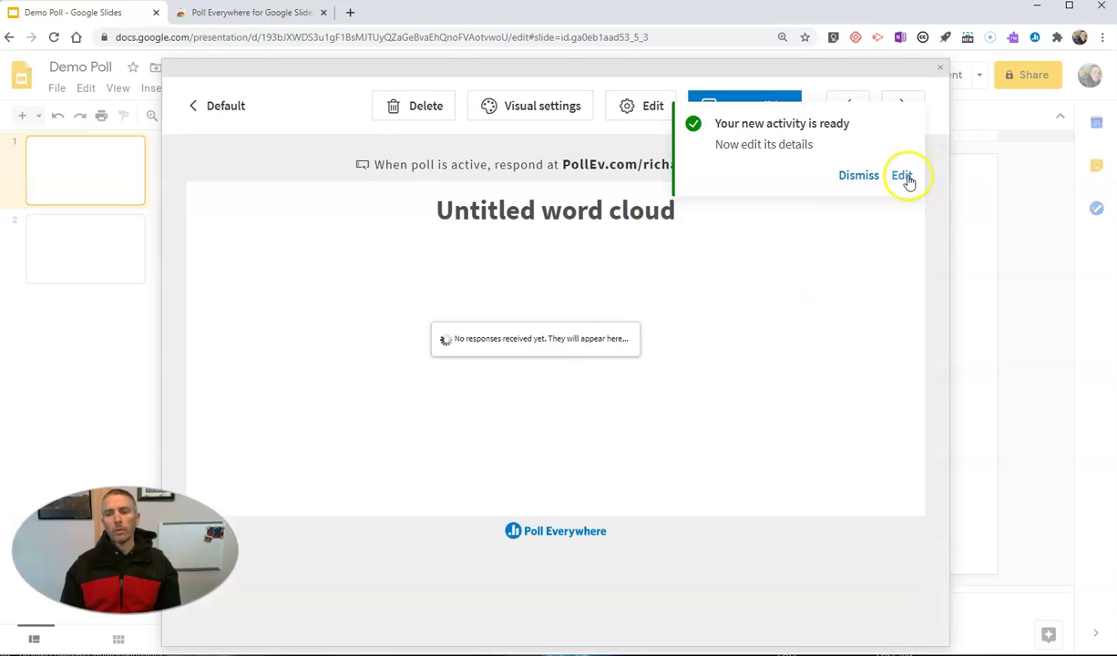
left_click(902, 177)
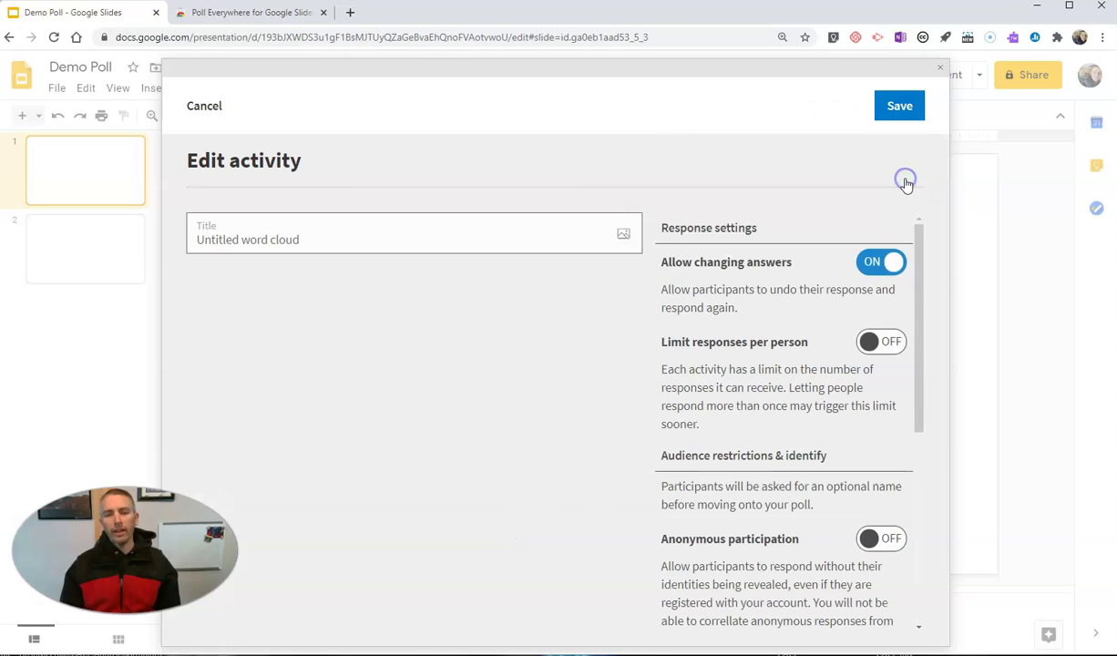
Title the activity 'What's the best word to describe your weekend?'
left_click(322, 236)
left_click_drag(319, 236, 185, 246)
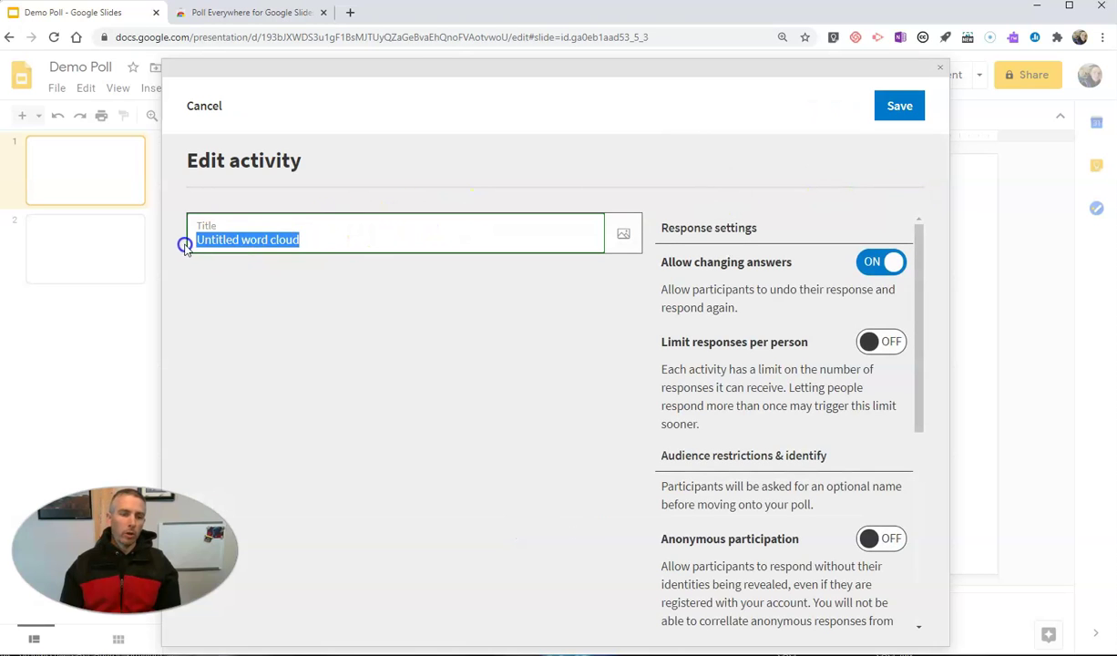
type("What's the best")
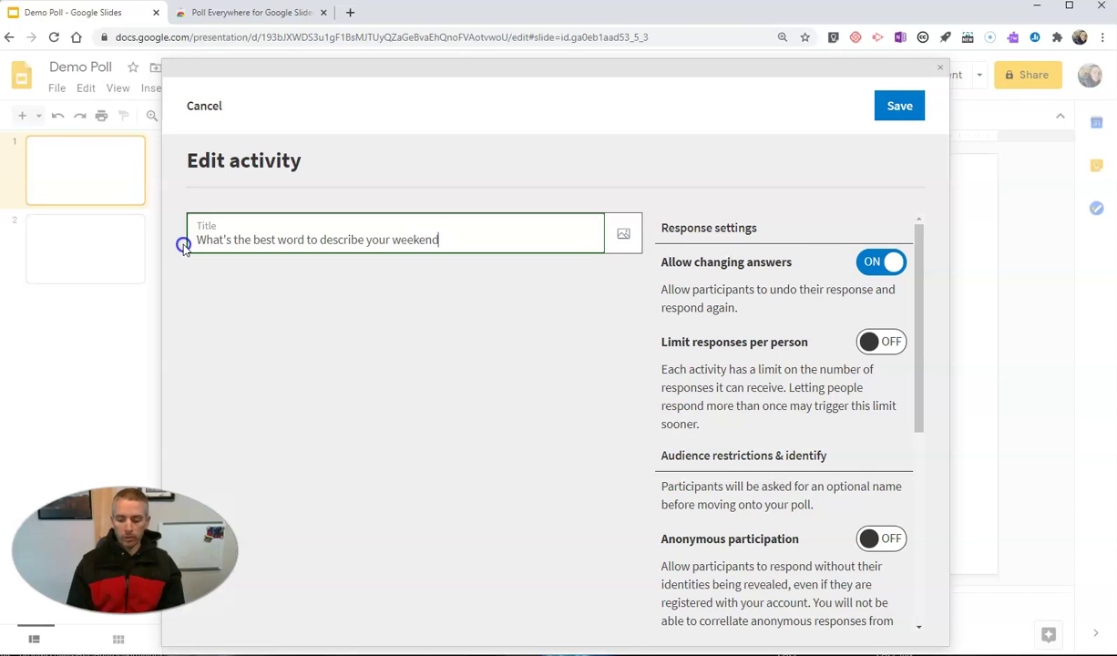
Attach the Mt. Hood National Park picture from the Desktop to the question
left_click(623, 241)
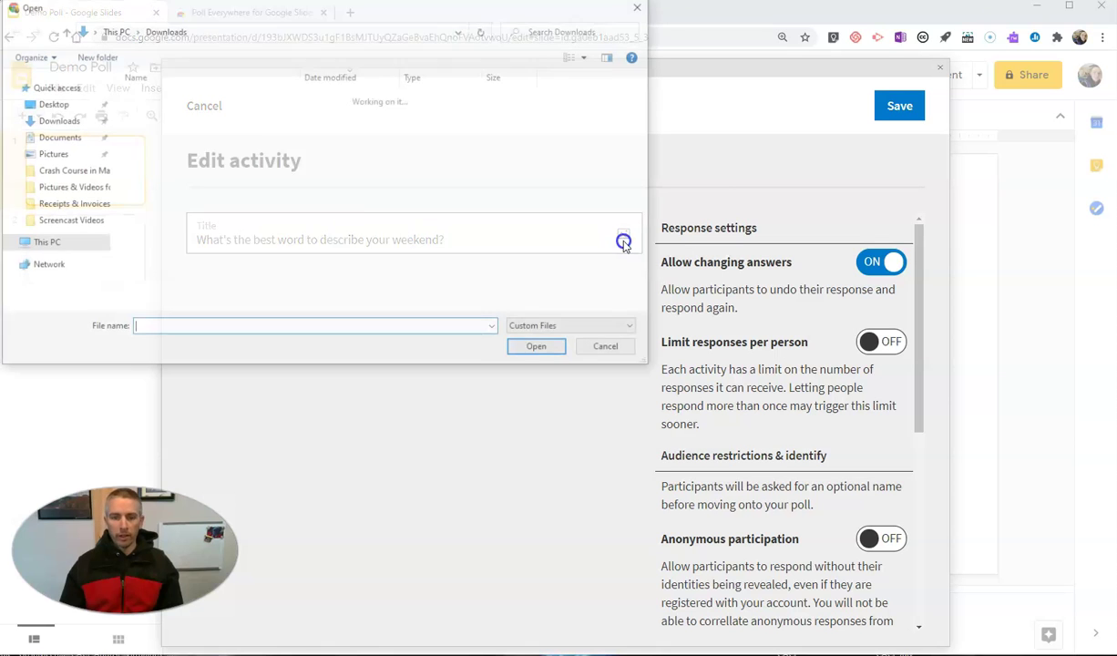
left_click(60, 106)
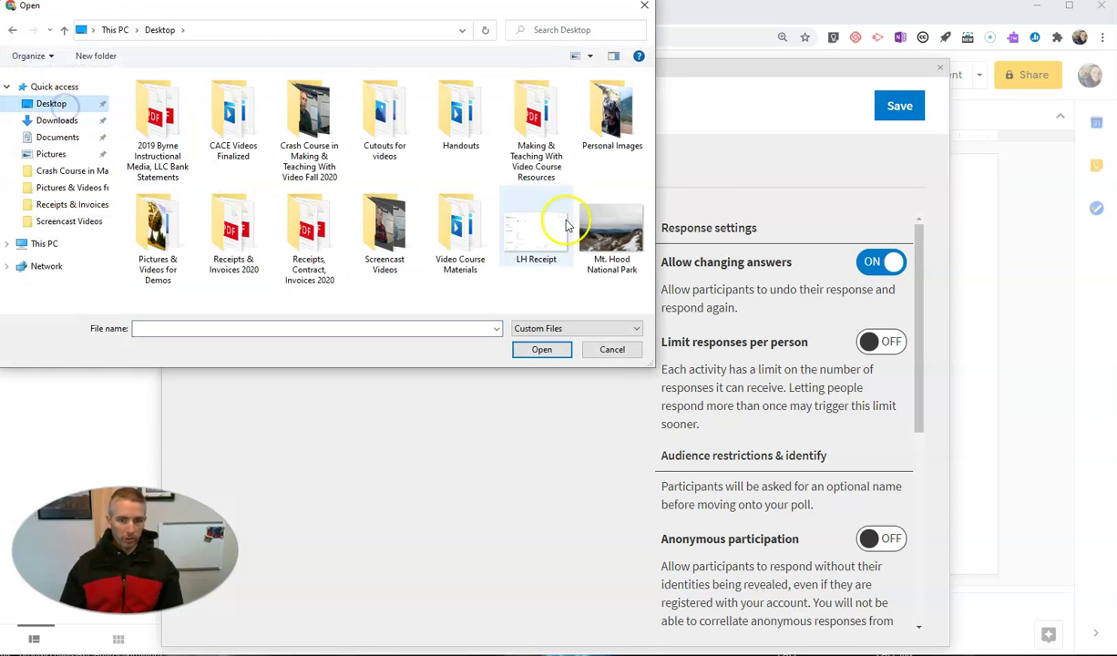
left_click(616, 233)
left_click(542, 352)
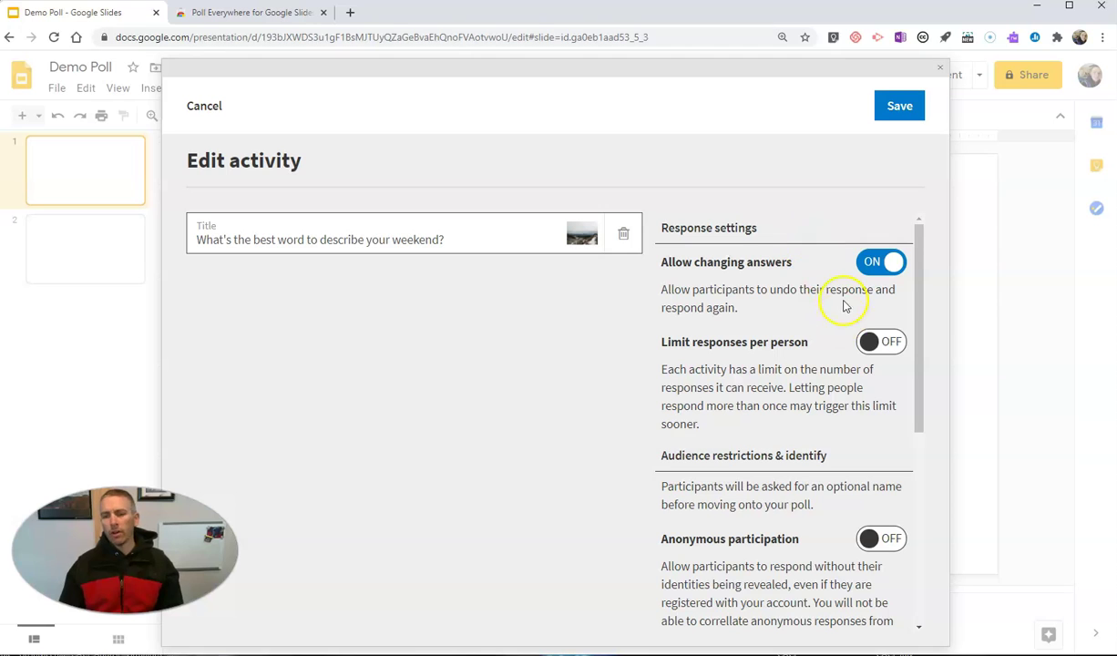
scroll(752, 274, "down", 1)
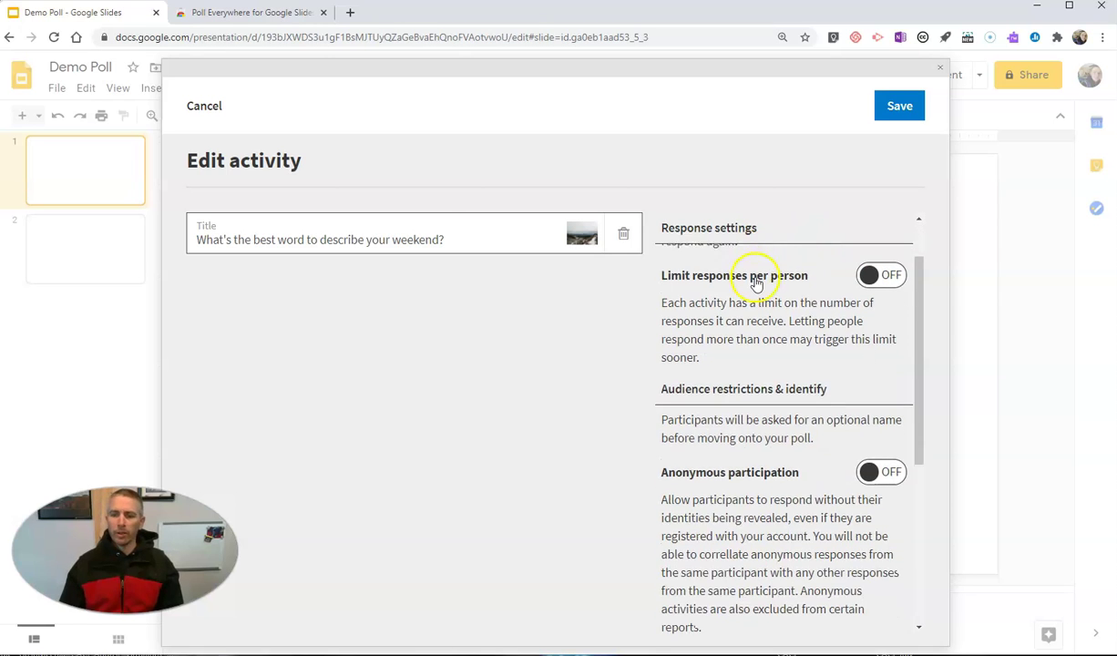
scroll(802, 304, "up", 1)
left_click(868, 265)
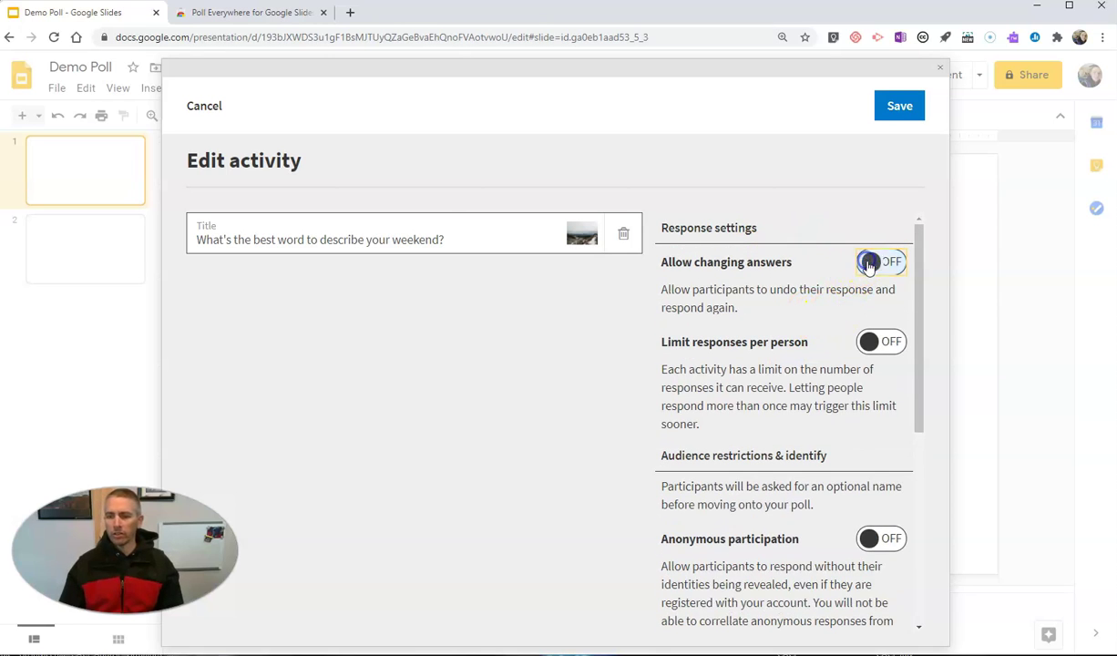
left_click(876, 262)
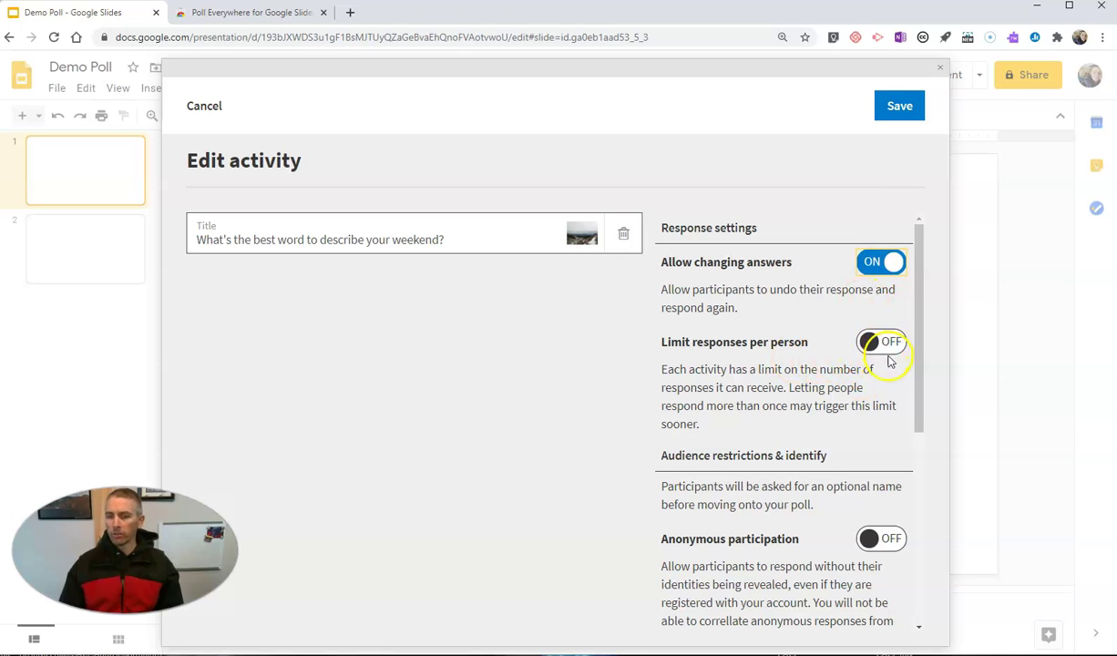
scroll(866, 374, "down", 3)
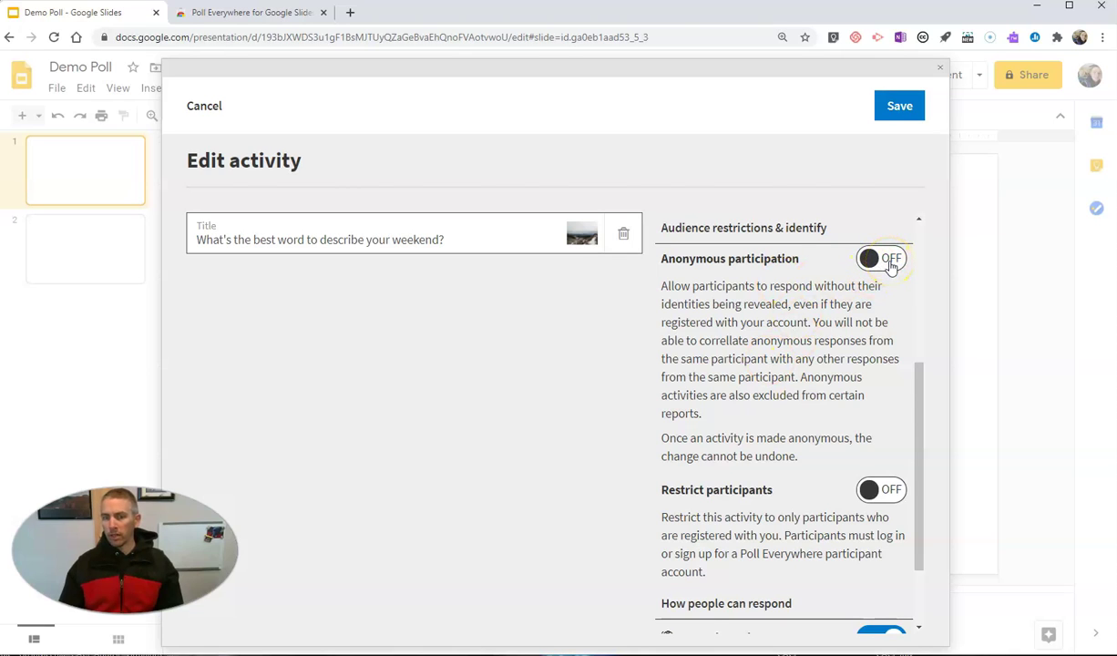
left_click(889, 260)
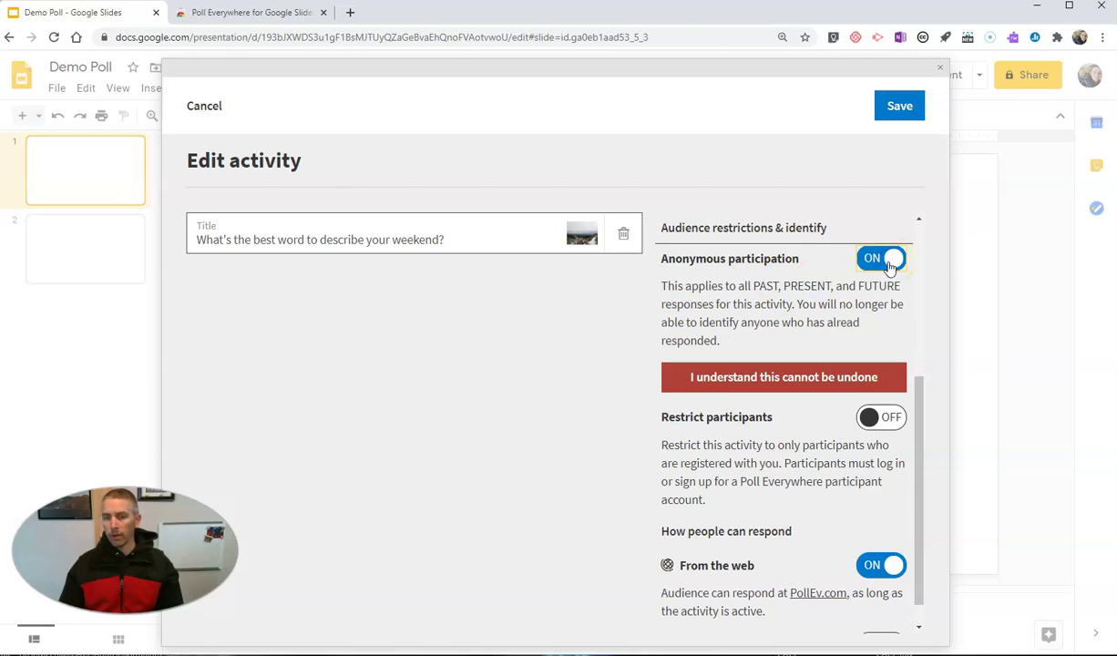
left_click(890, 260)
scroll(797, 442, "down", 1)
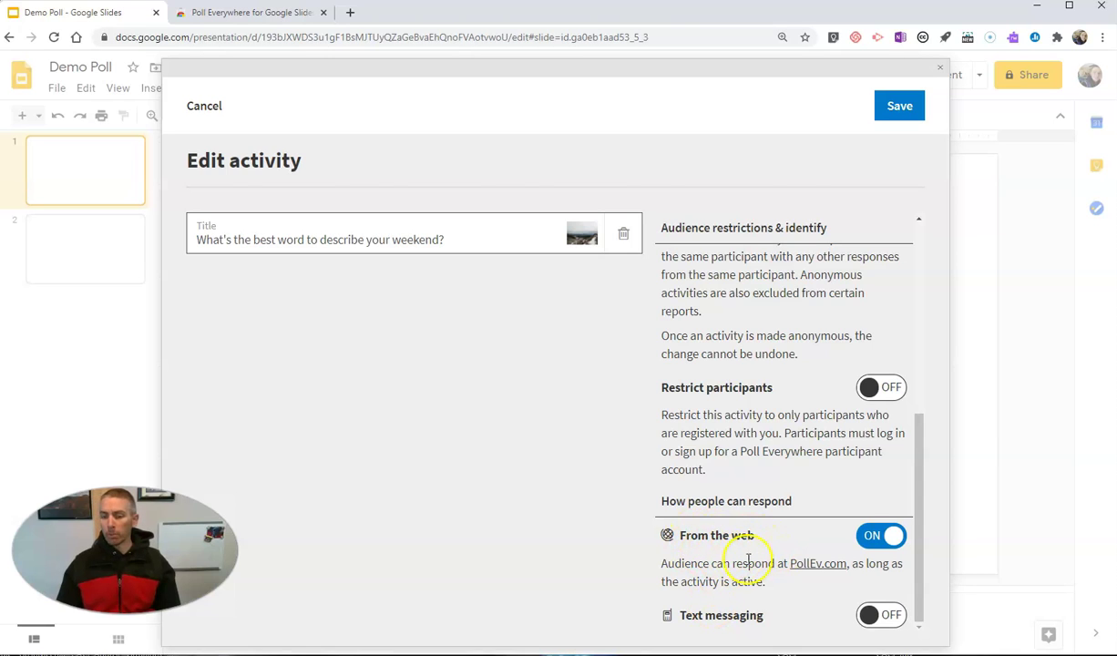
left_click(883, 615)
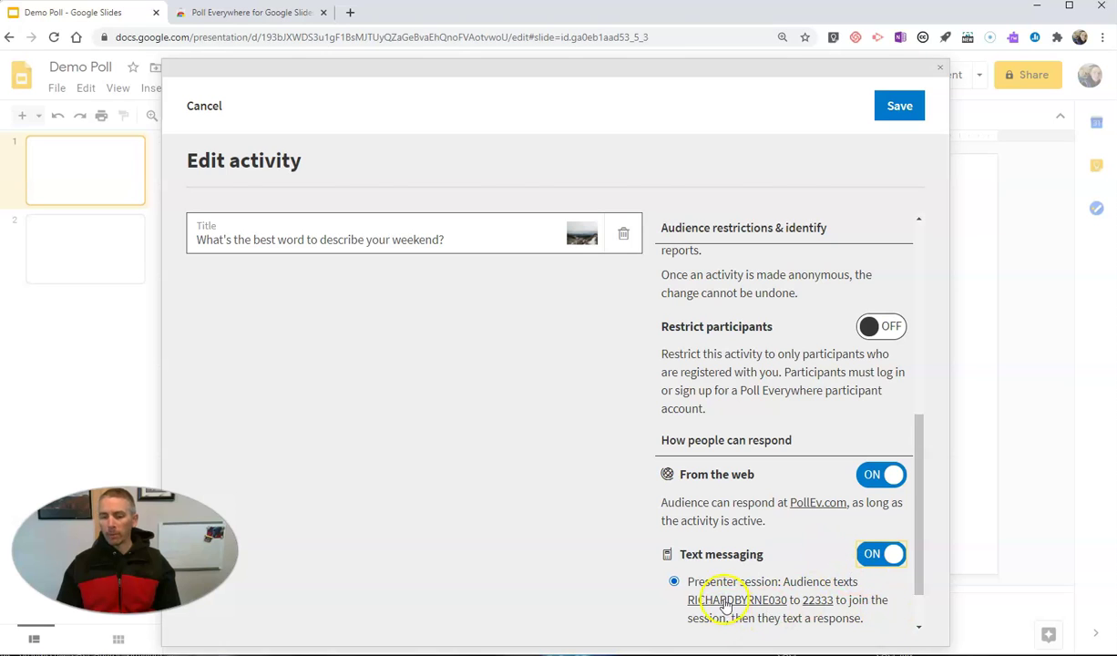
left_click(881, 554)
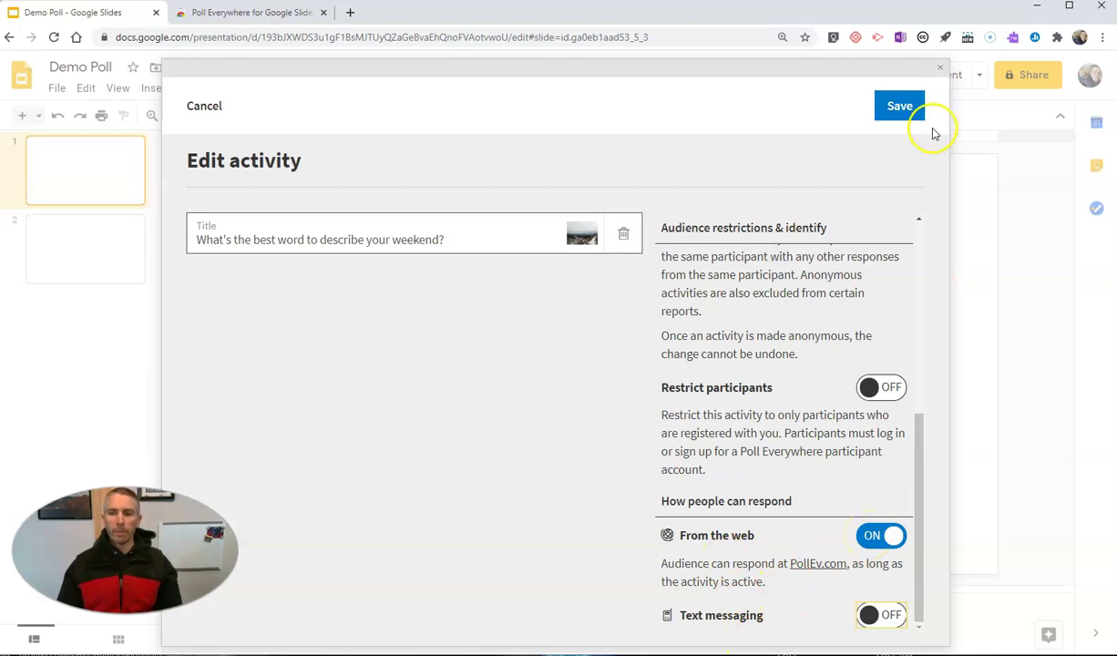
Save the weekend poll and insert it as slide 2 with photo and QR code
left_click(902, 108)
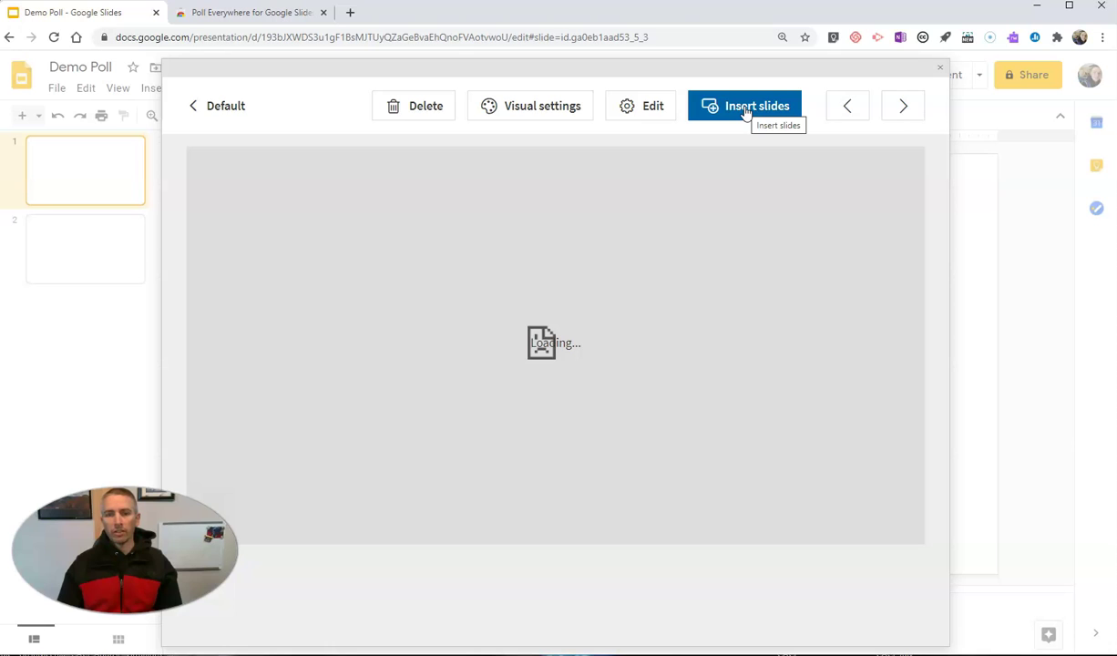
left_click(746, 110)
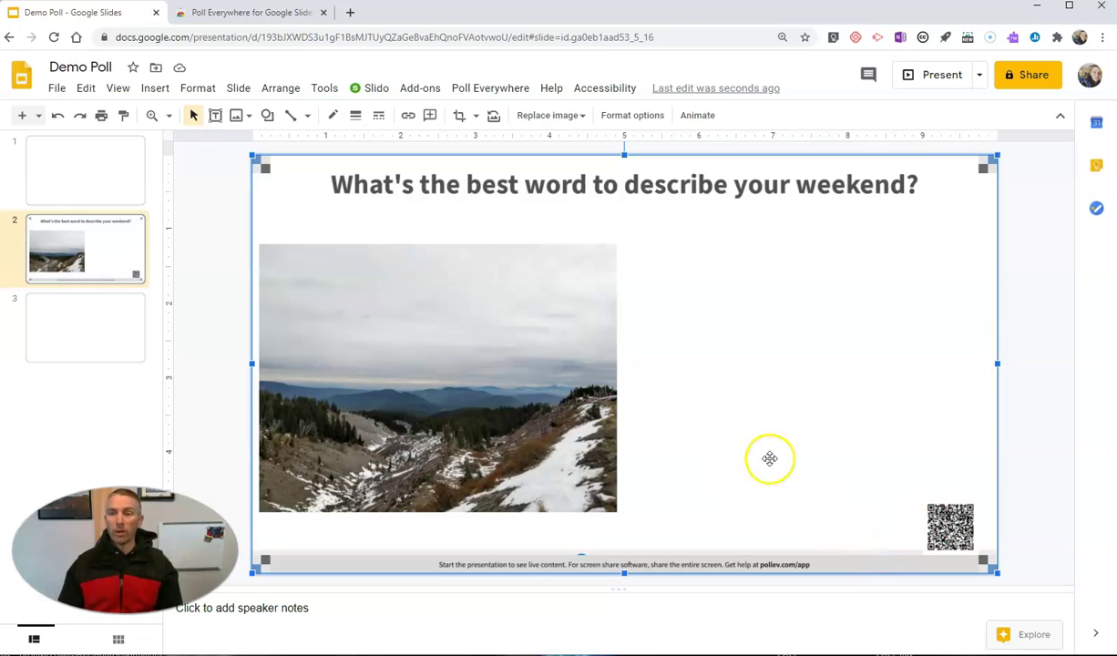
Start the full-screen slideshow of the weekend word cloud slide
left_click(980, 78)
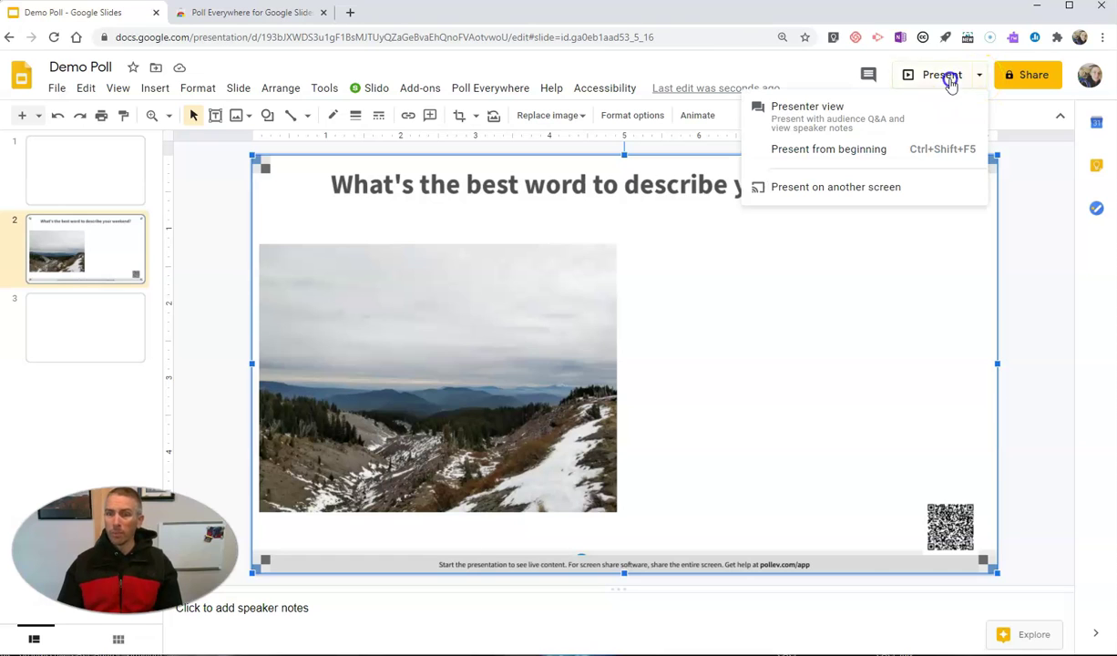
left_click(931, 77)
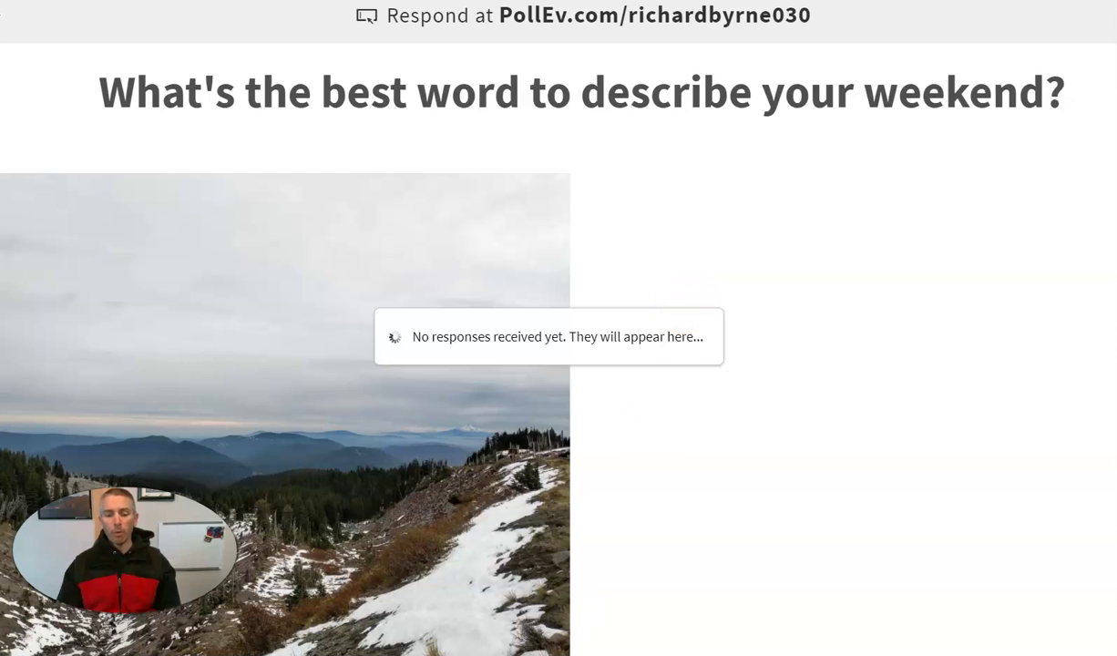
mouse_move(408, 655)
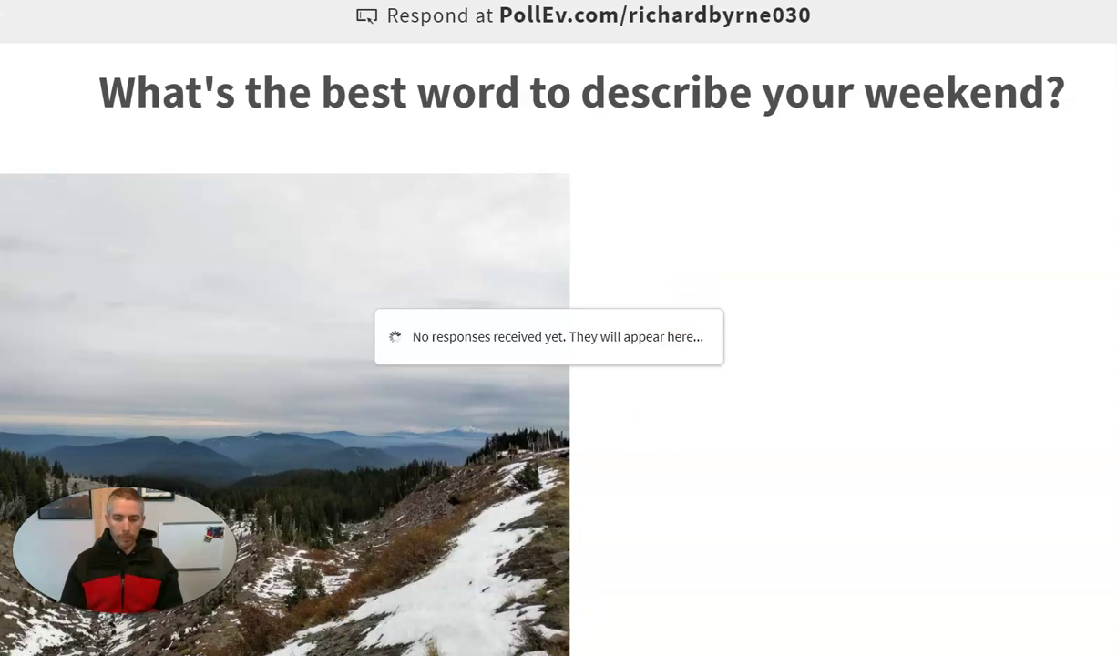
Open an Incognito window and load the presenter's pollev.com response address
key("ctrl+shift+n")
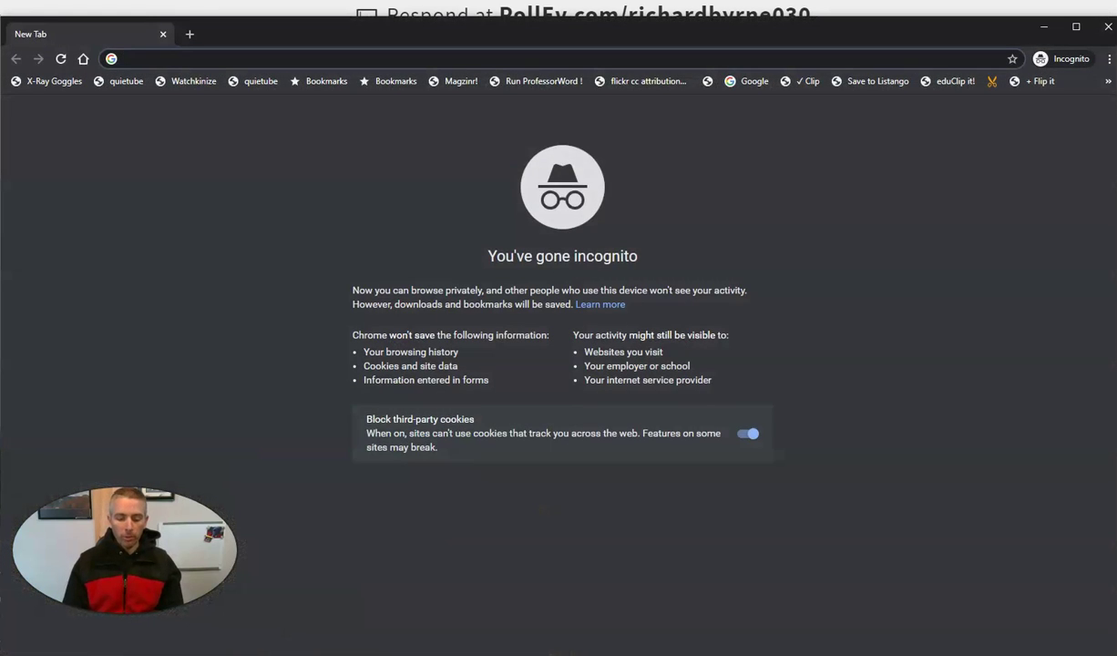
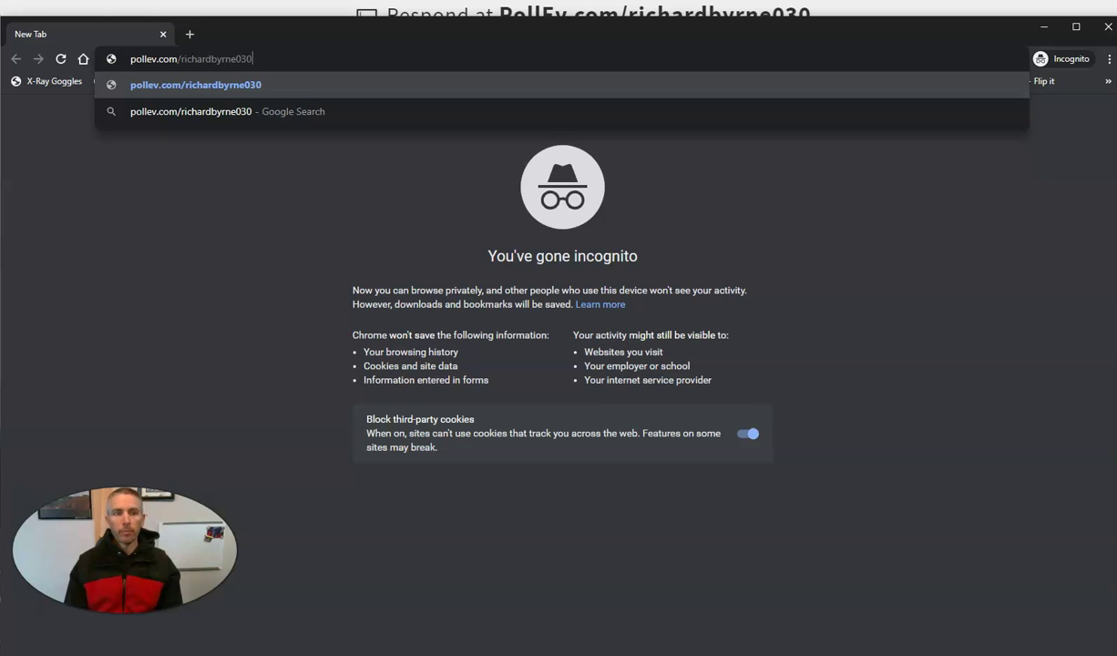
key("Return")
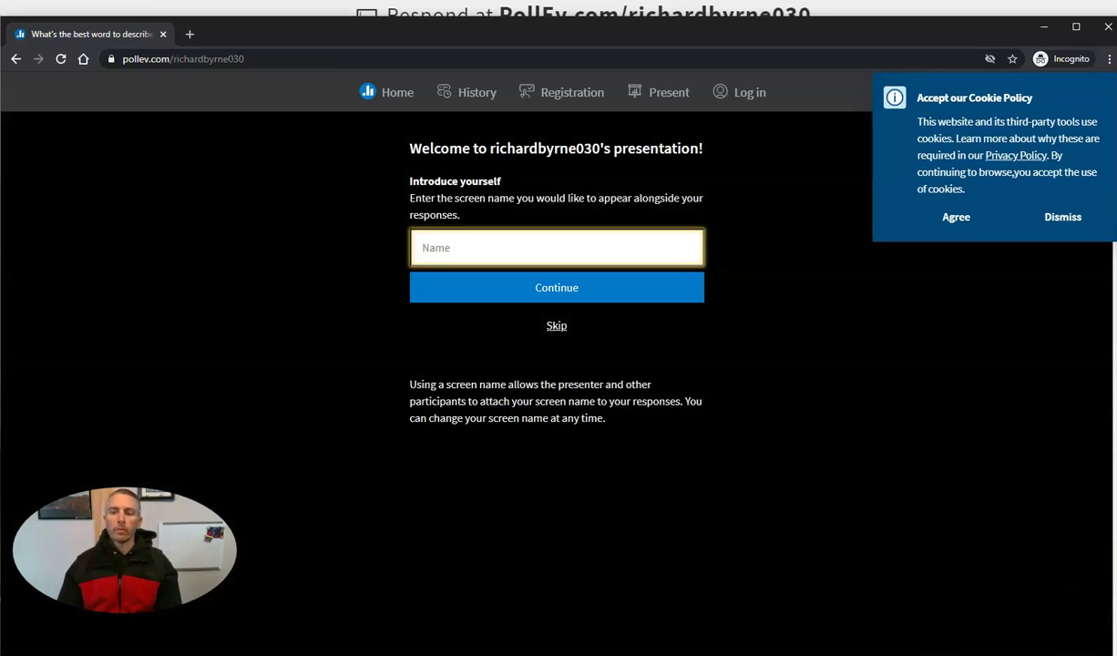
Accept cookies, join with a screen name, and dismiss the notifications prompt
left_click(959, 218)
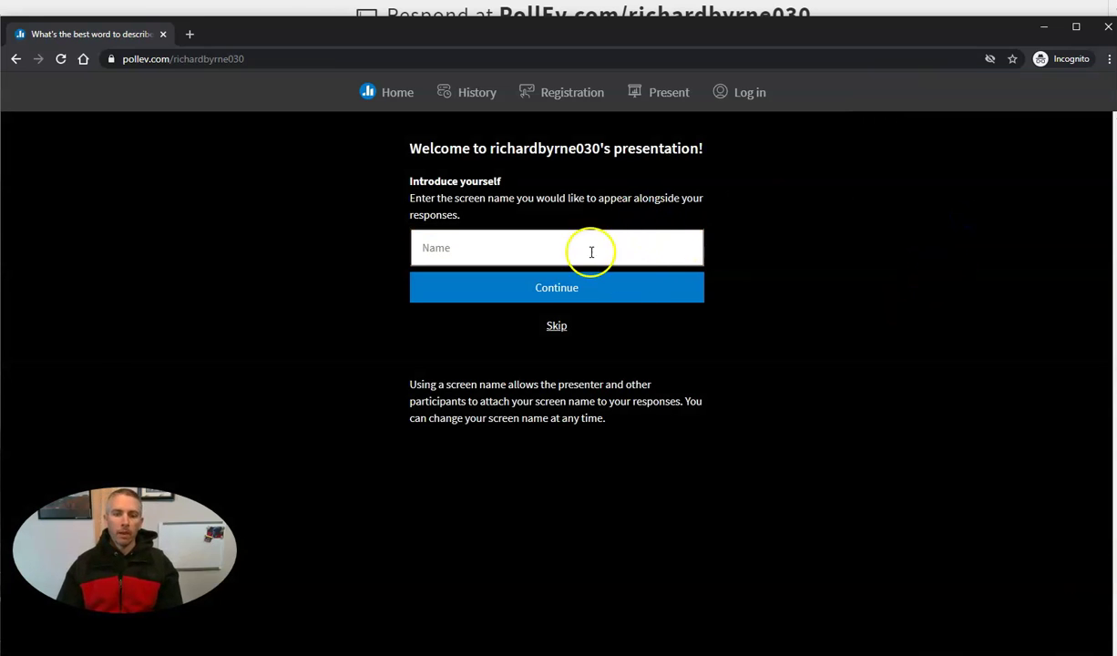
left_click(472, 255)
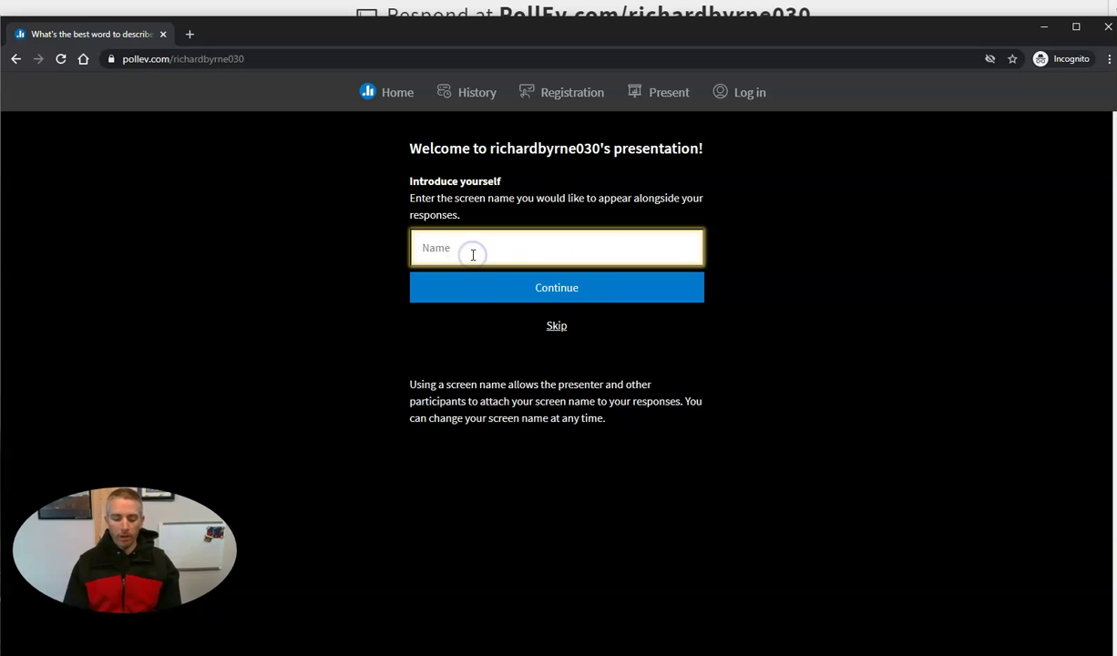
type("Bob")
left_click(599, 291)
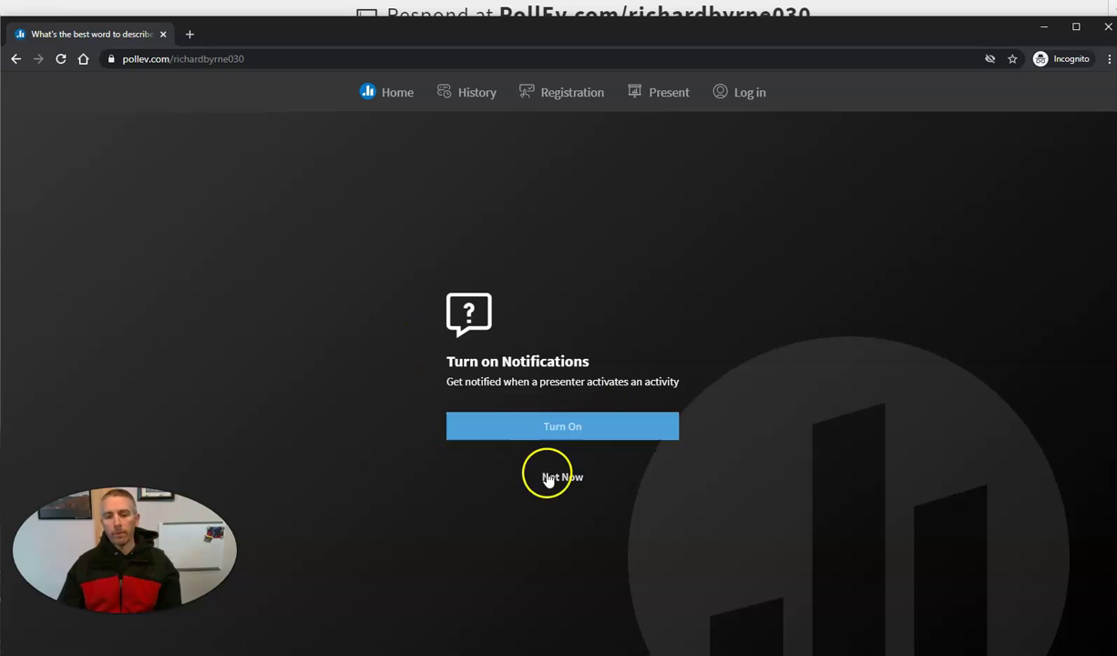
left_click(551, 477)
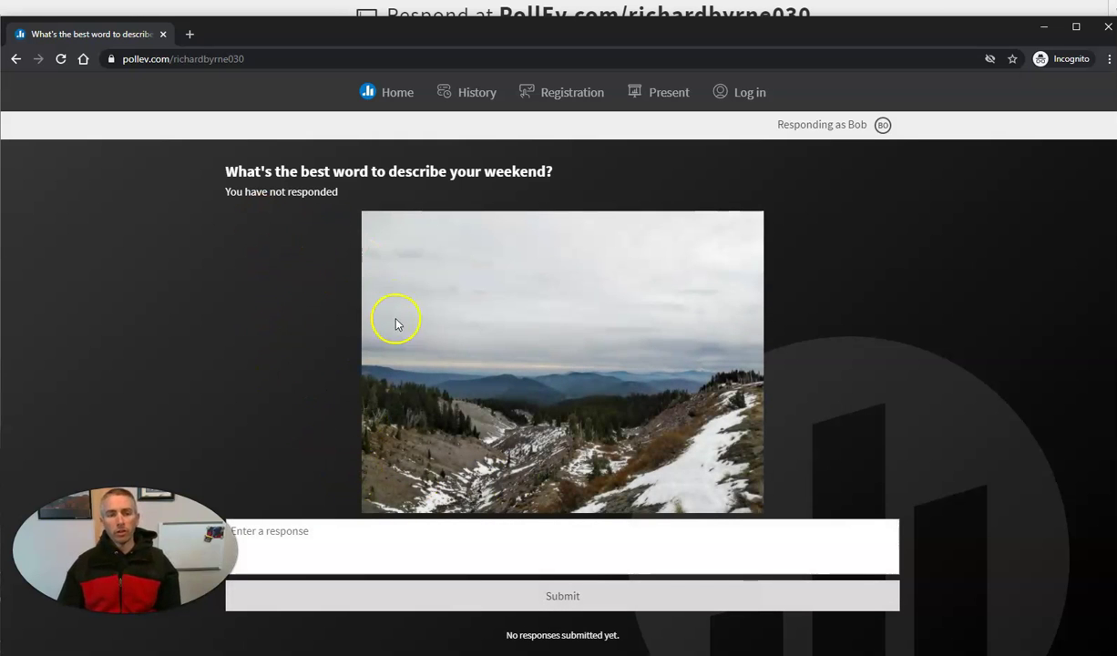
Submit FUN!!!, Awesome! and AMAZING!!! as three separate word cloud answers
left_click(331, 540)
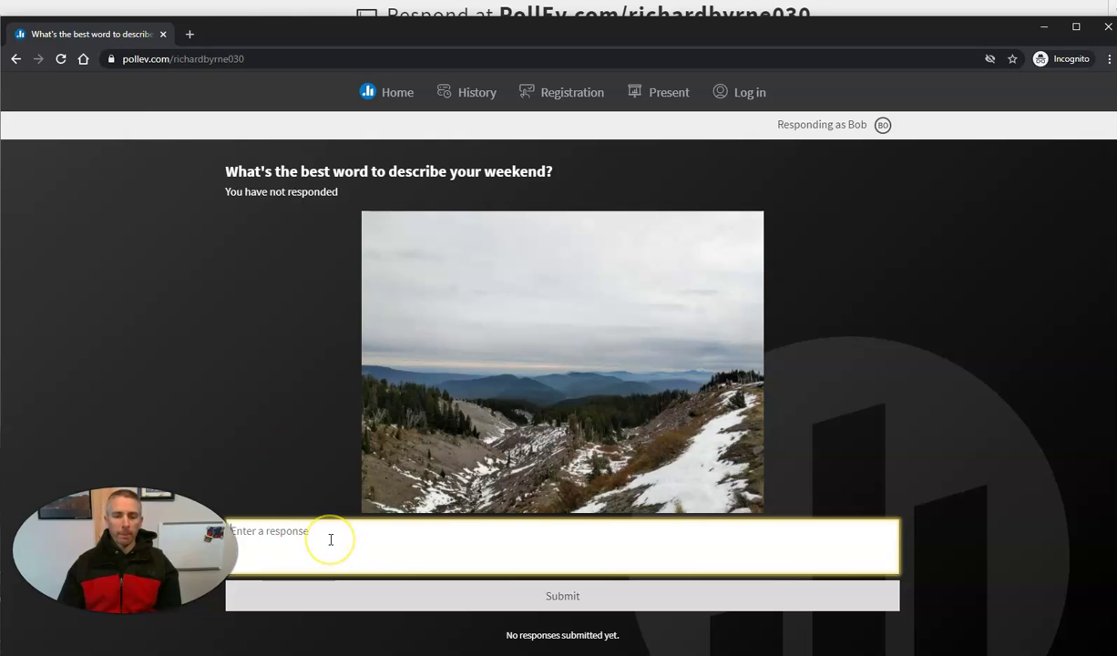
type("FUN!!!")
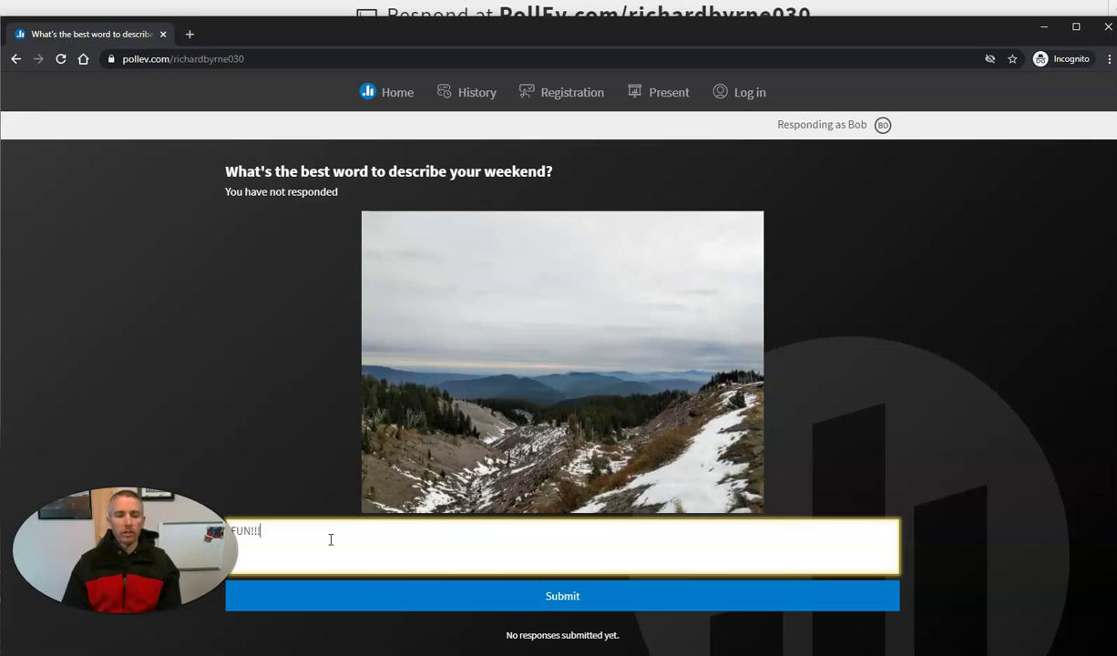
left_click(577, 597)
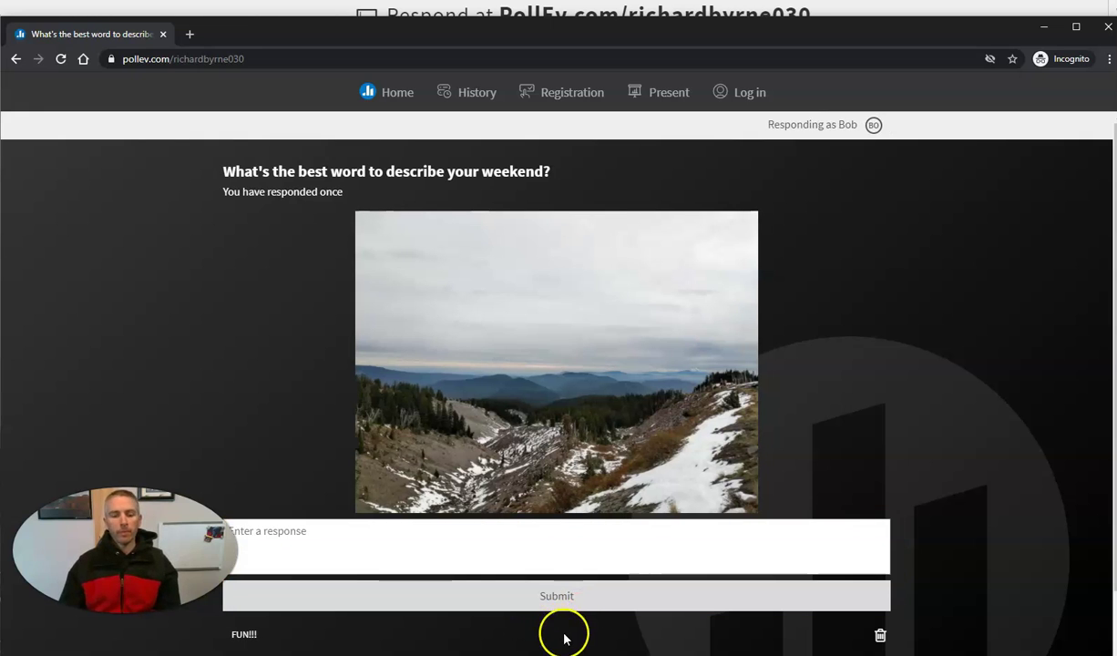
left_click(491, 546)
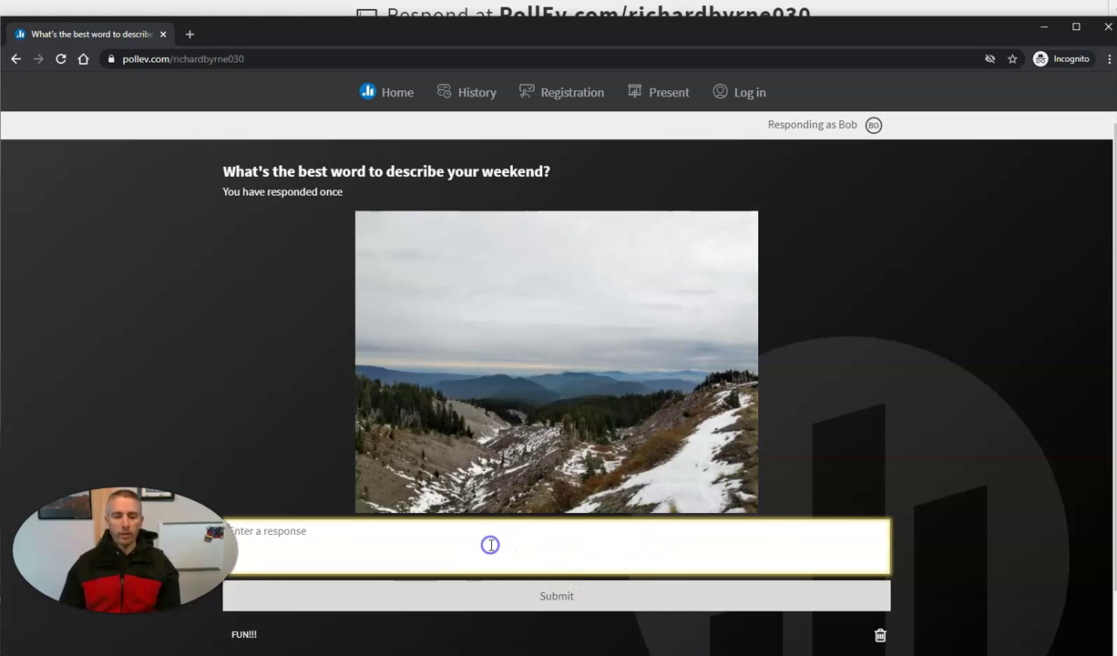
type("I")
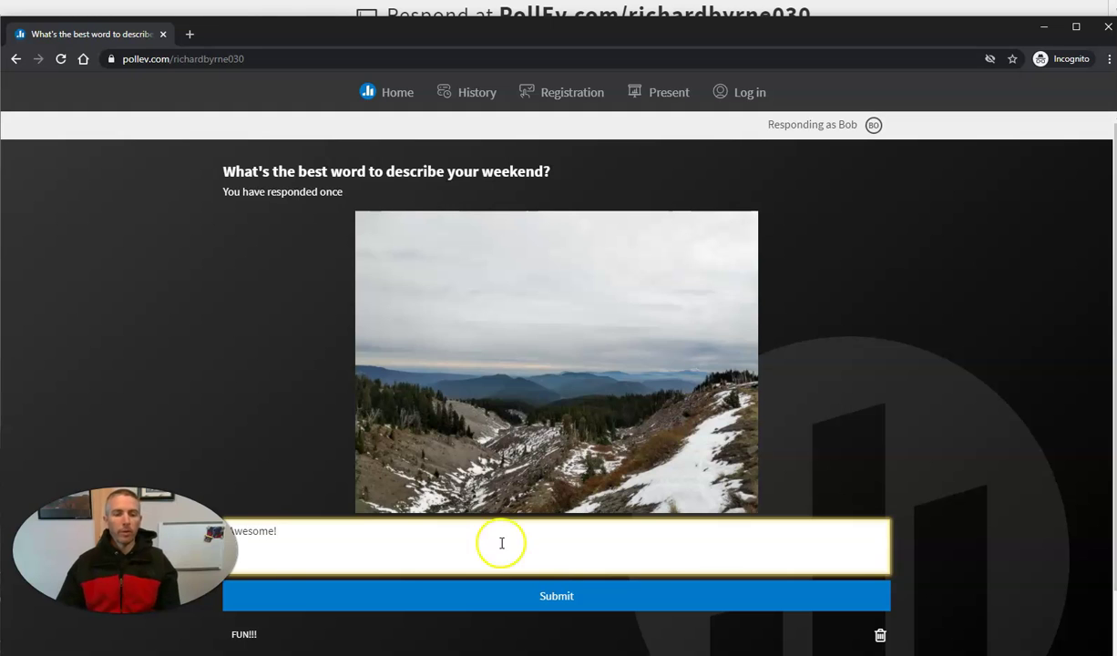
left_click(556, 597)
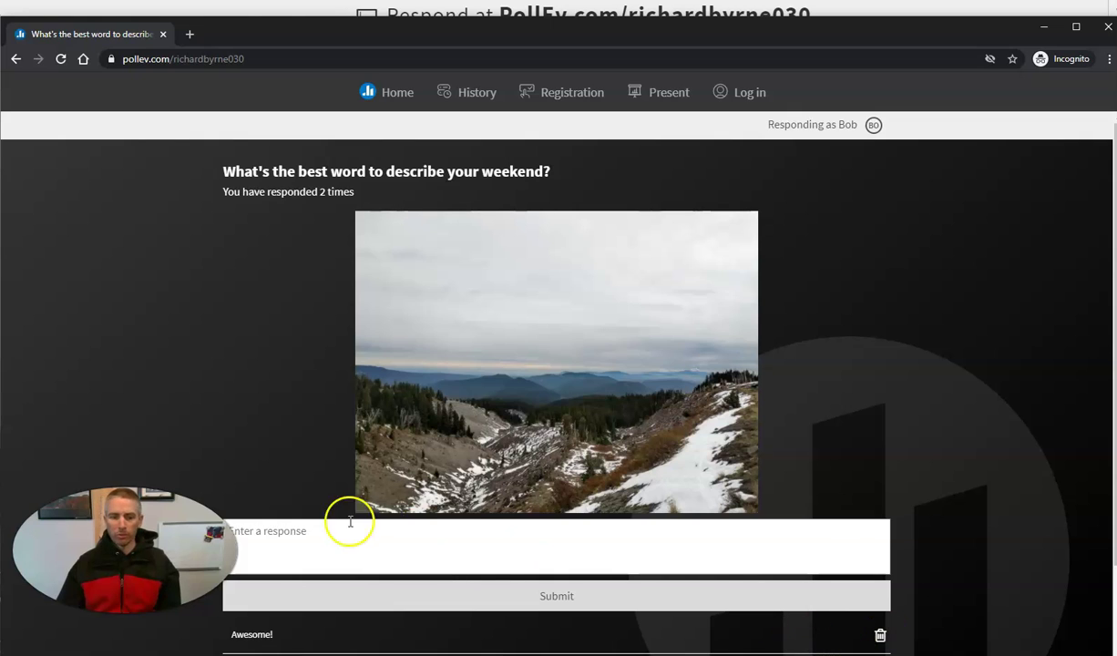
left_click(579, 538)
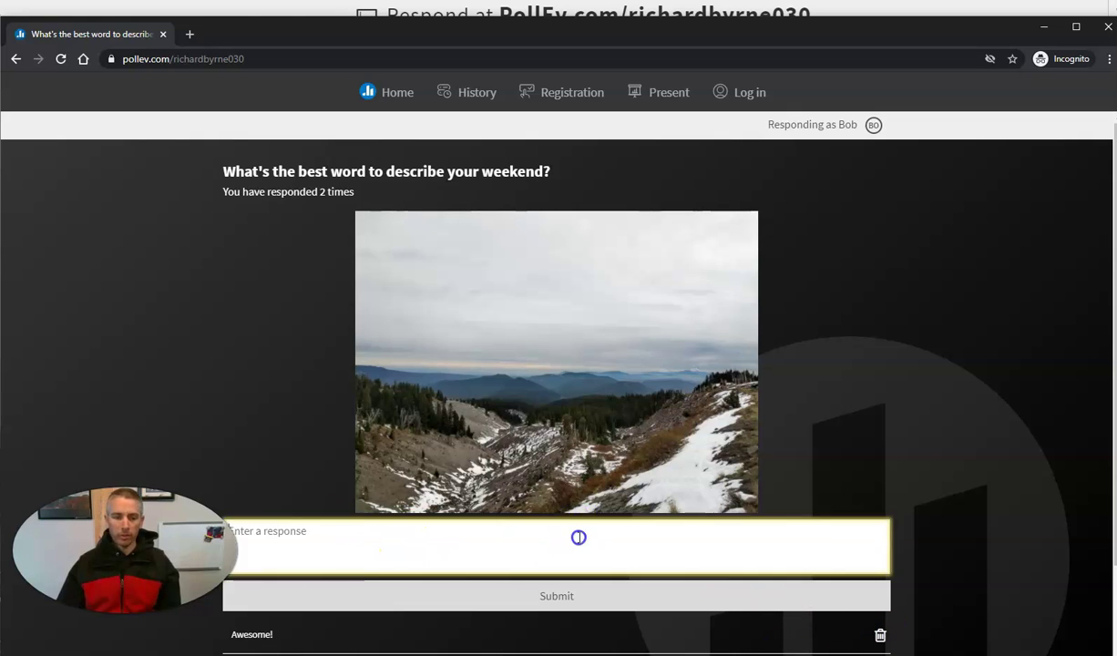
type("R")
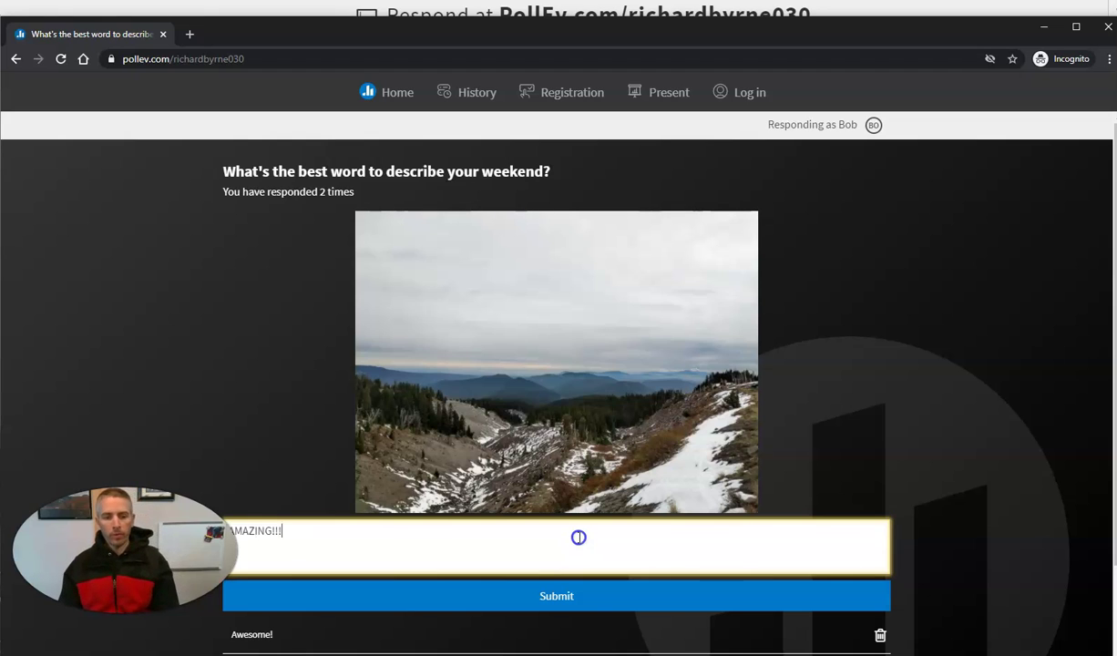
left_click(584, 603)
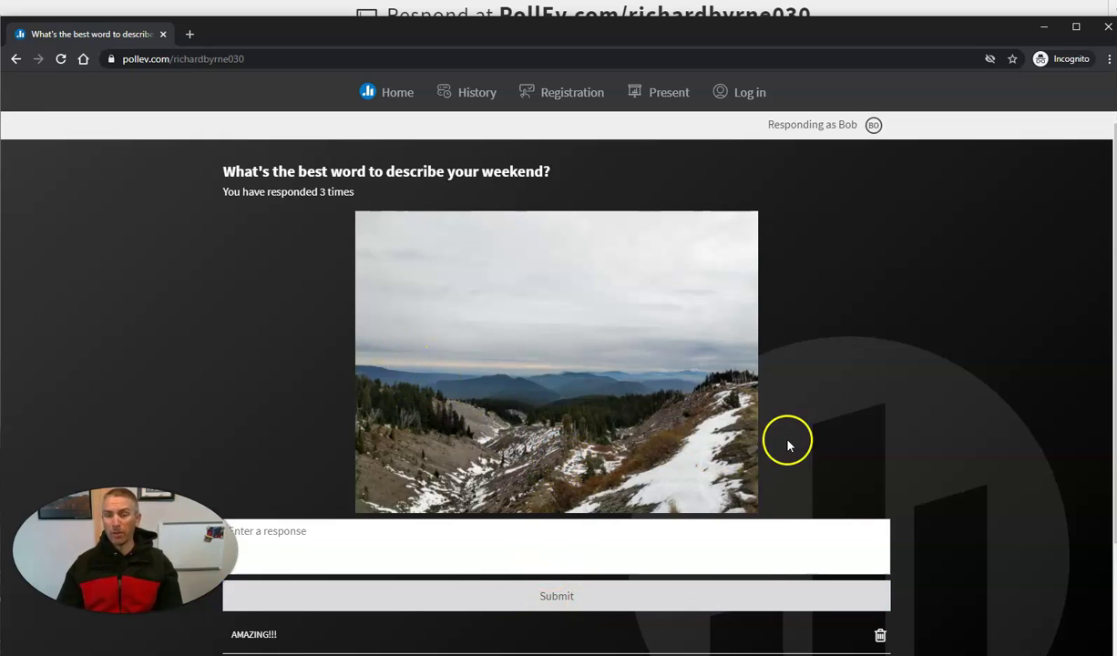
Minimize the Incognito window to reveal the live word cloud of awesome, amazing and fun
left_click(1045, 27)
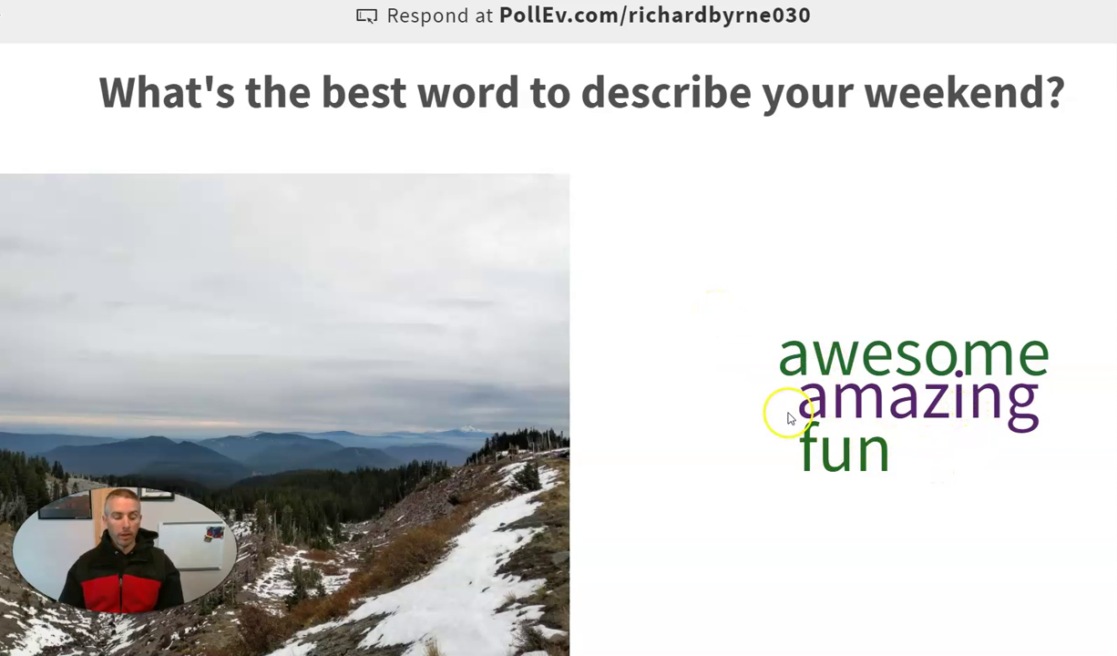
Exit the live presentation with Esc, back to the Demo Poll editor on slide 2
key("Escape")
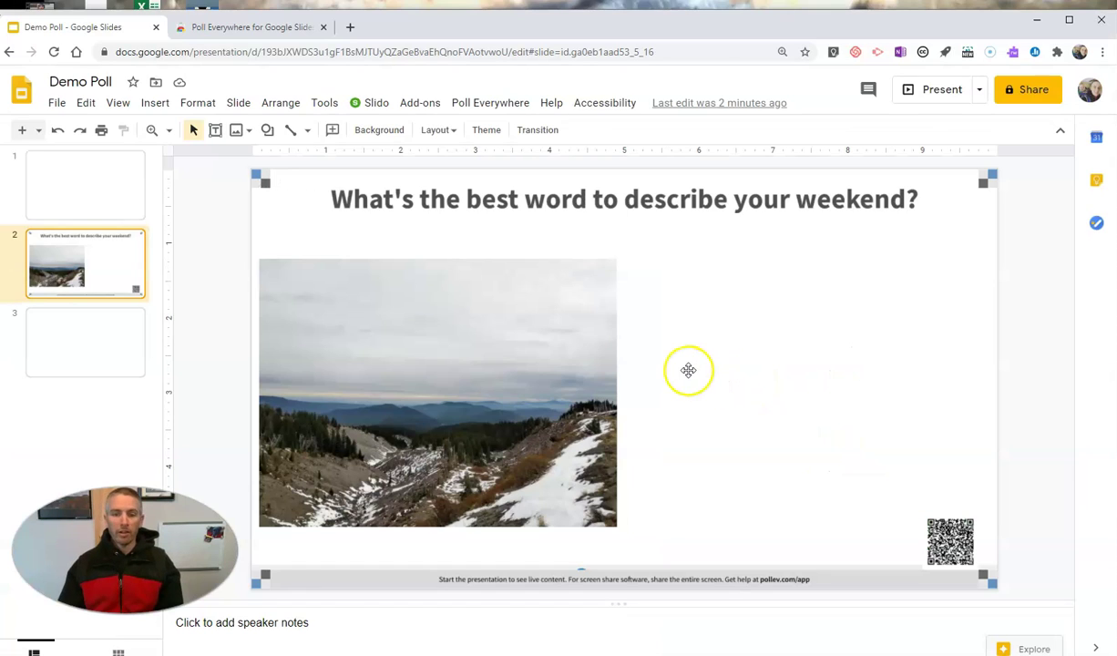